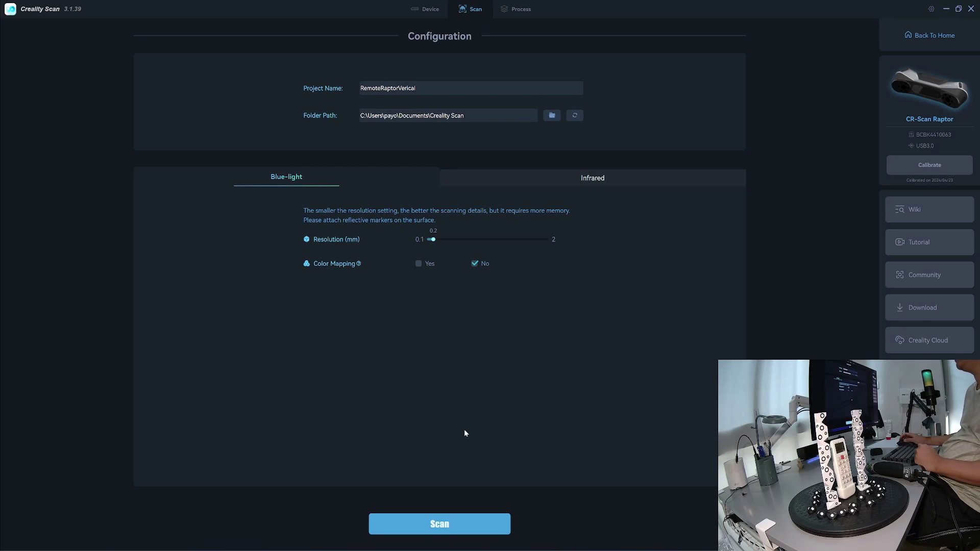
Step: Start the live scanning preview aimed at the remote on its marker turntable
{"action": "left_click", "coordinate": [450, 526]}
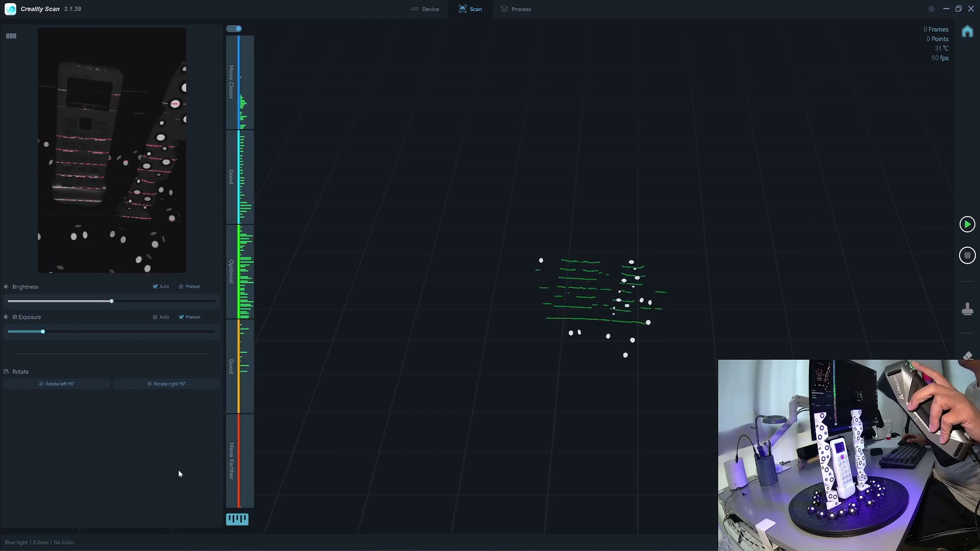
{"action": "mouse_move", "coordinate": [19, 328]}
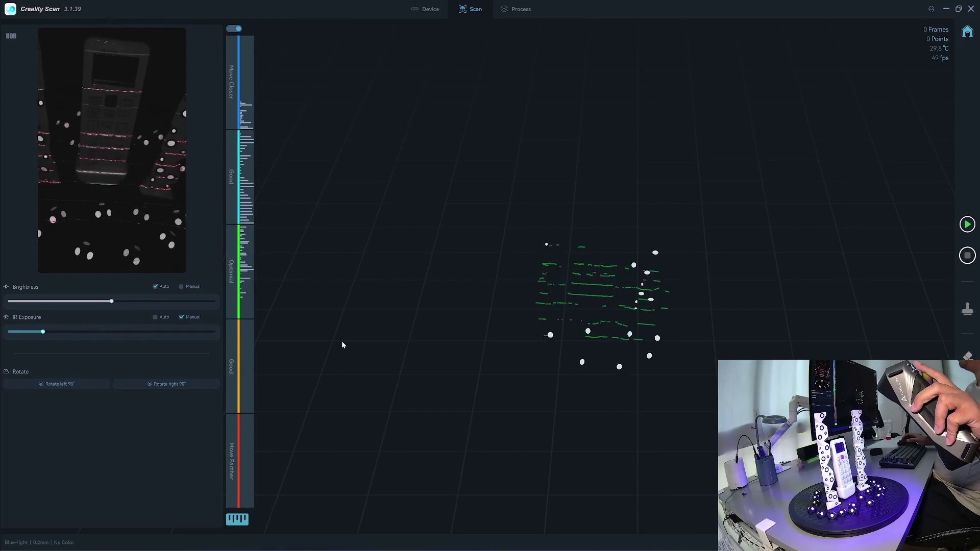
{"action": "mouse_move", "coordinate": [187, 326]}
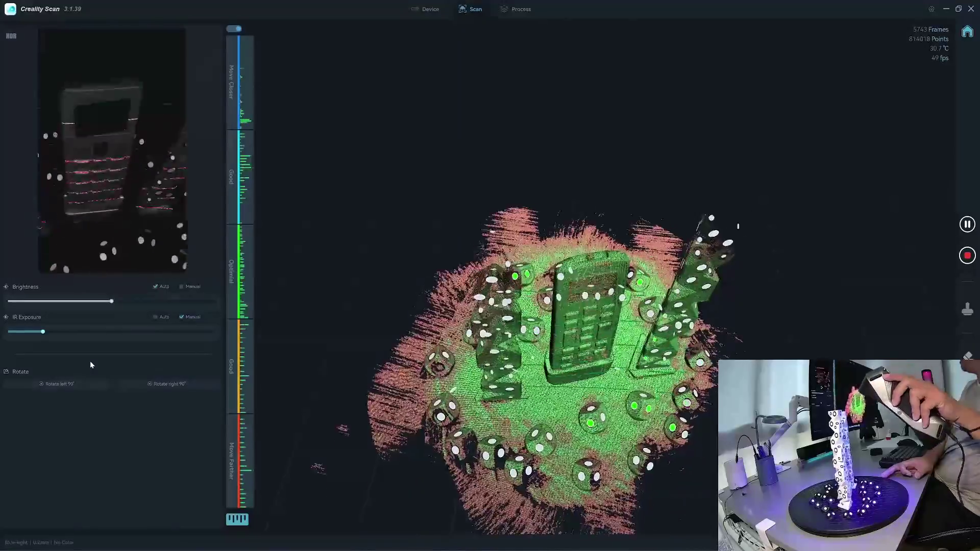
Step: Pause the first scanning pass of the remote
{"action": "key", "text": "space"}
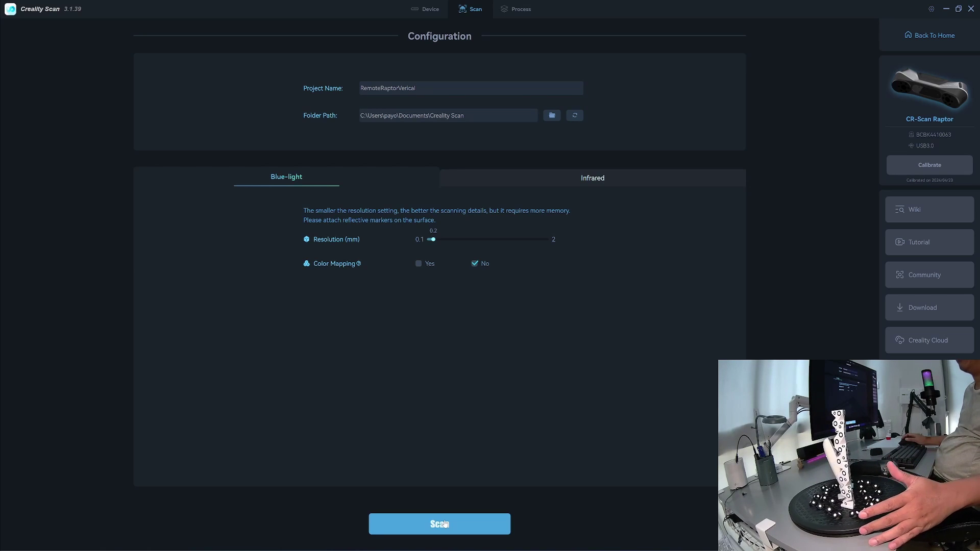
Step: Run a second scan around the remote on the turntable, pausing at about 6,300 frames
{"action": "left_click", "coordinate": [445, 524]}
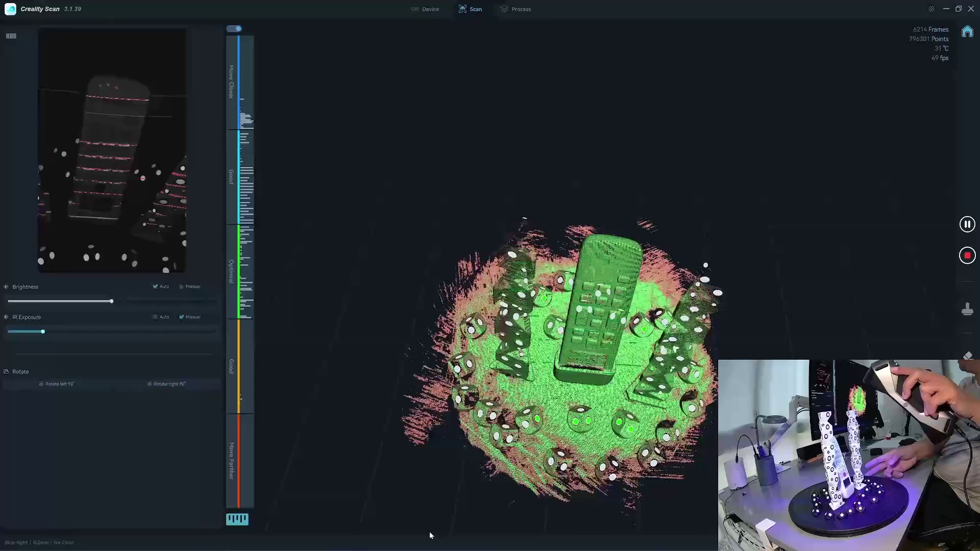
{"action": "key", "text": "space"}
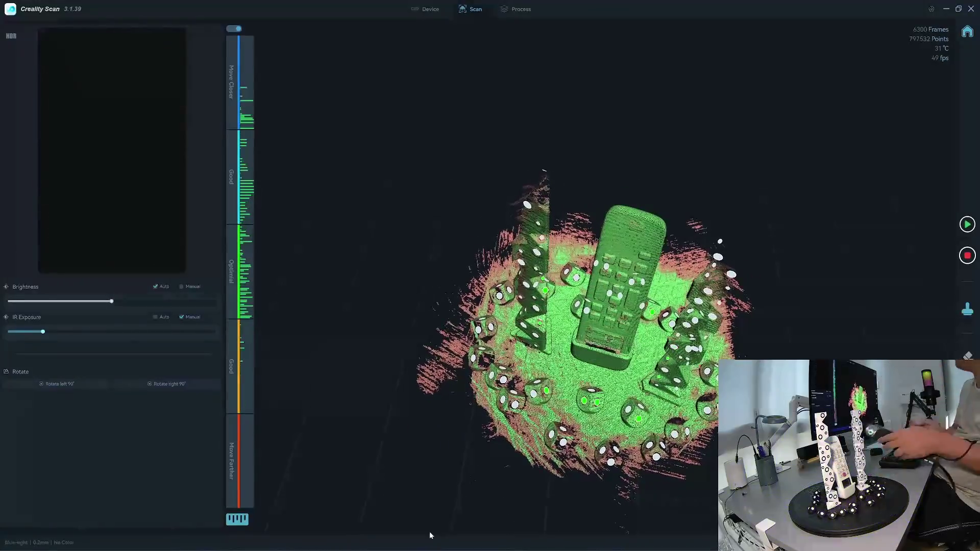
Step: Check the cloud from above, then complete the scan so it processes as Bottom Raptor
{"action": "left_click_drag", "start_coordinate": [430, 531], "coordinate": [491, 515]}
{"action": "left_click", "coordinate": [967, 255]}
{"action": "left_click", "coordinate": [449, 291]}
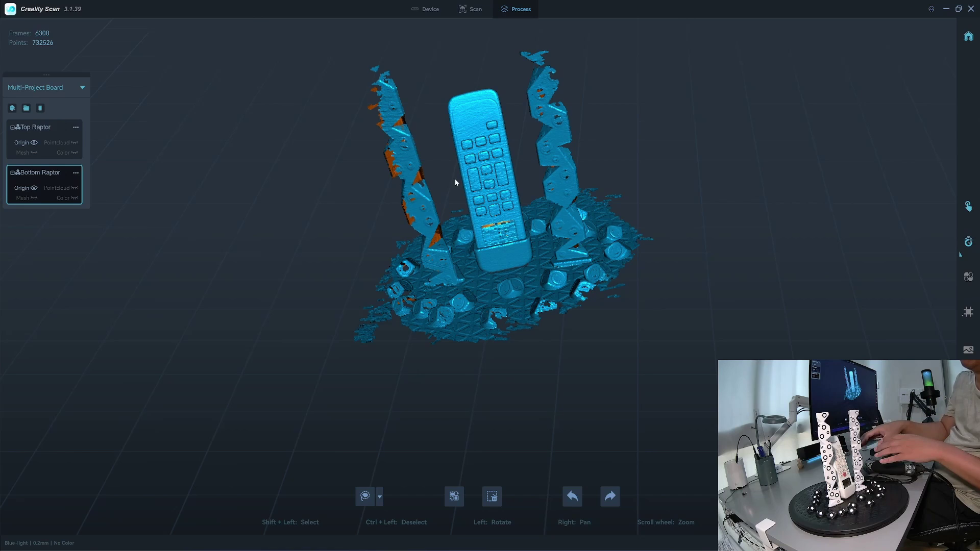
Step: Start a Normal/Small/Marker/Hi-Quality turntable scan preview, rotated right 90° to portrait
{"action": "left_click", "coordinate": [12, 108]}
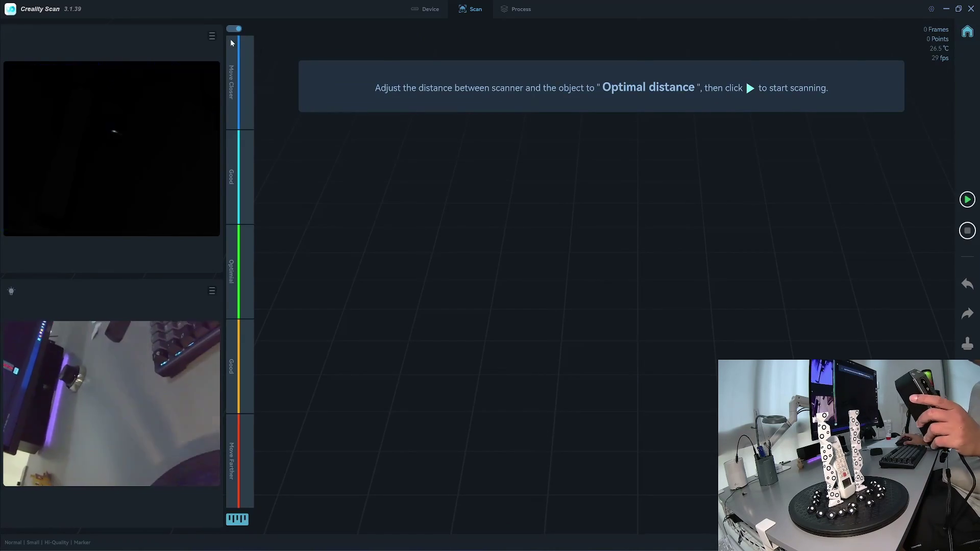
{"action": "left_click", "coordinate": [234, 28]}
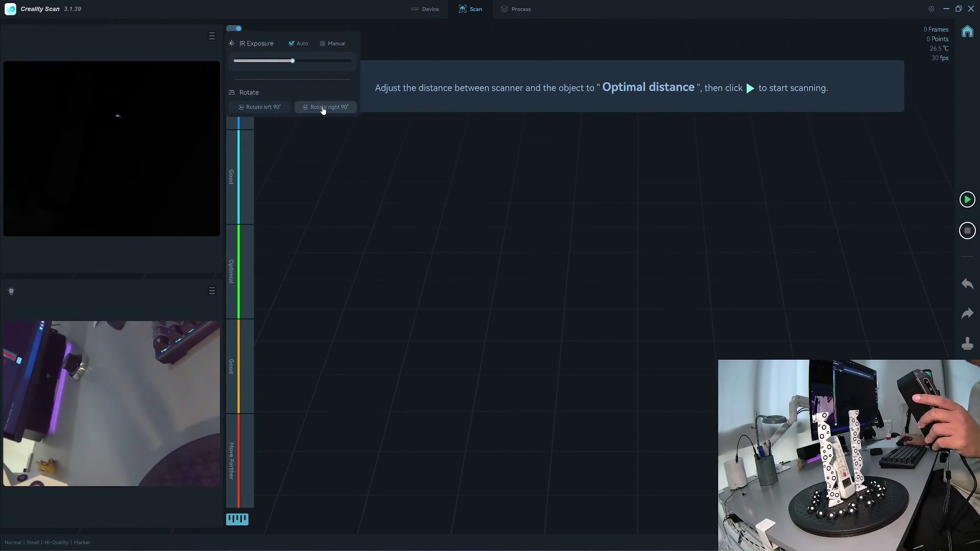
{"action": "left_click", "coordinate": [323, 108]}
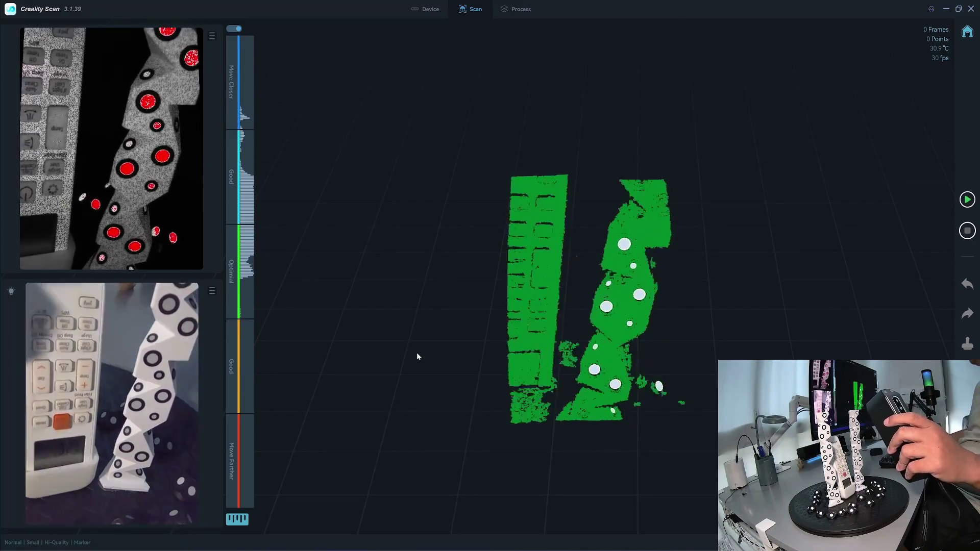
Step: Record the Otter scan around the remote on the turntable, pausing at about 3,326 frames
{"action": "key", "text": "space"}
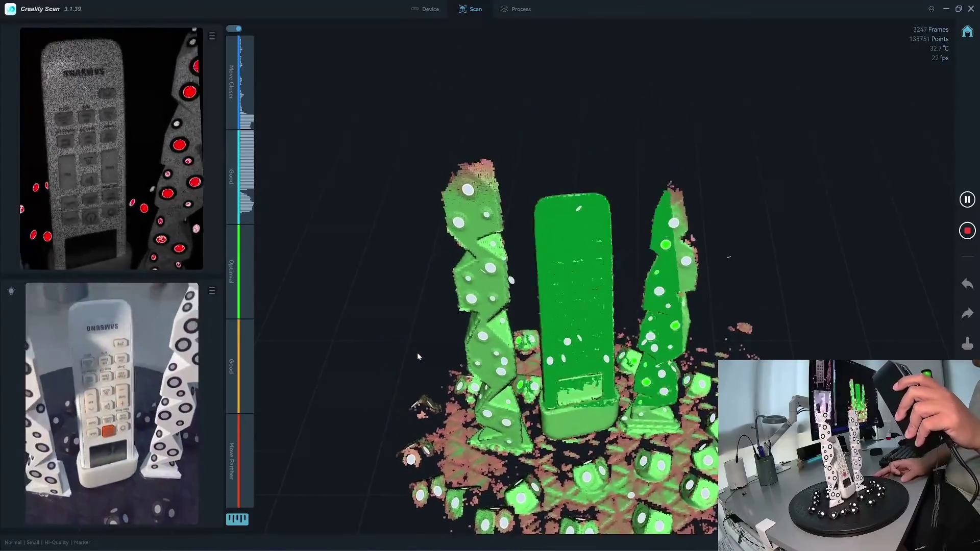
{"action": "key", "text": "space"}
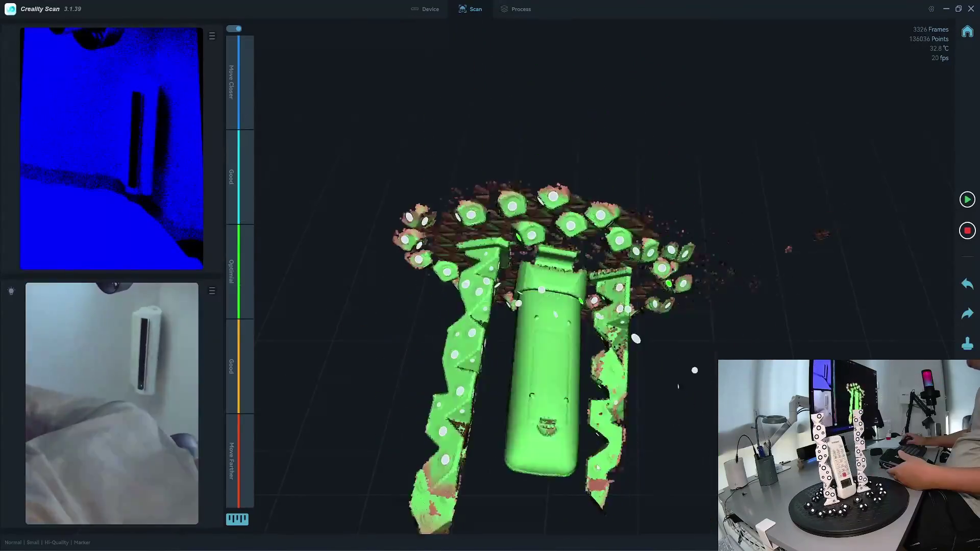
Step: Complete the Otter scan as Bottom Otter and start a fresh live scan preview
{"action": "left_click", "coordinate": [967, 231]}
{"action": "left_click", "coordinate": [453, 290]}
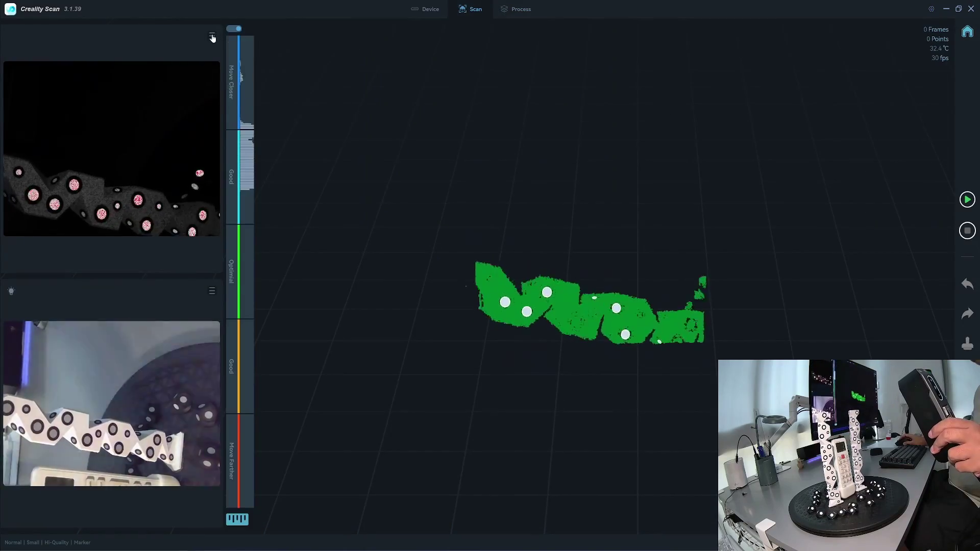
{"action": "left_click", "coordinate": [235, 29]}
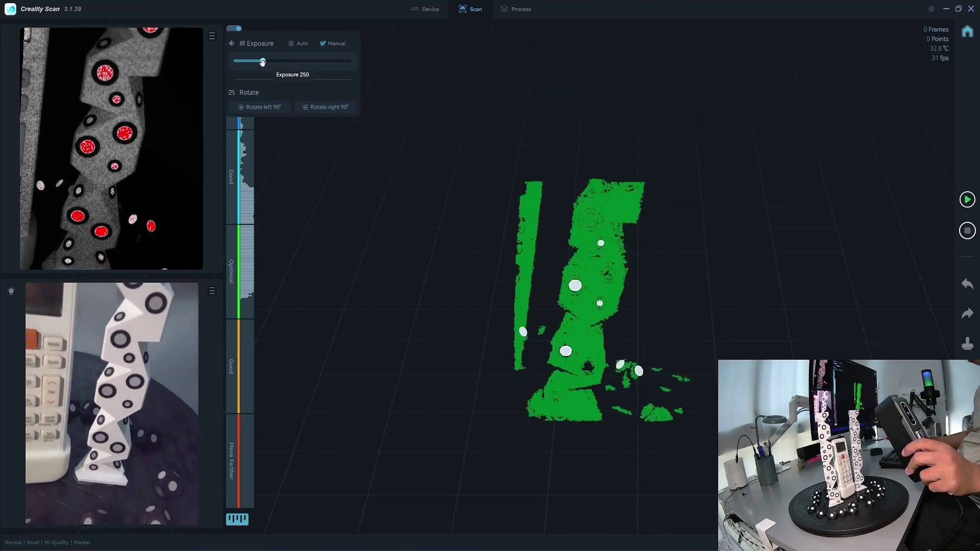
Step: Close the IR exposure panel, scan the remote, pause near 2,889 frames and check coverage from above
{"action": "left_click", "coordinate": [354, 233]}
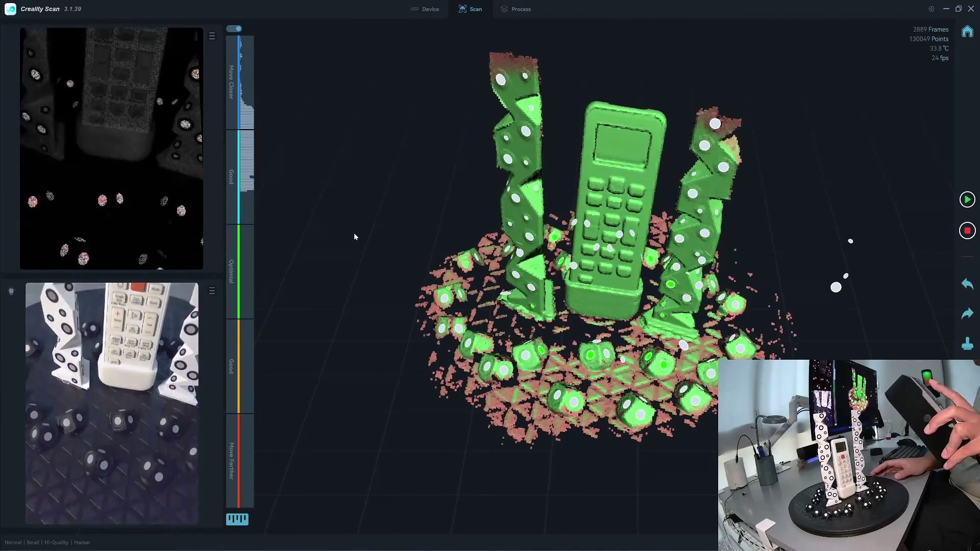
{"action": "key", "text": "space"}
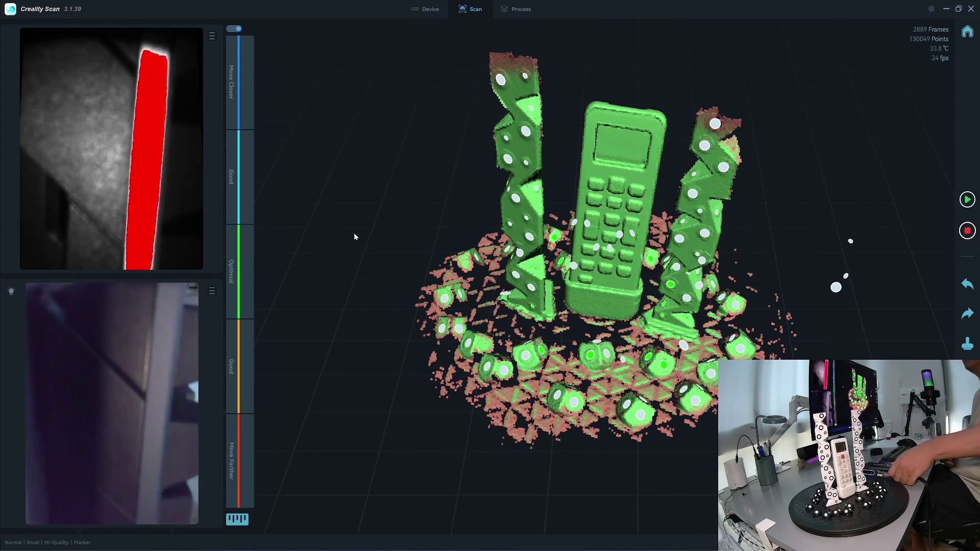
{"action": "mouse_move", "coordinate": [355, 236]}
{"action": "left_mouse_down"}
{"action": "mouse_move", "coordinate": [360, 327]}
{"action": "mouse_move", "coordinate": [363, 240]}
{"action": "left_mouse_up"}
Step: Complete the paused scan so it processes and is listed as Top Otter
{"action": "left_click", "coordinate": [967, 230]}
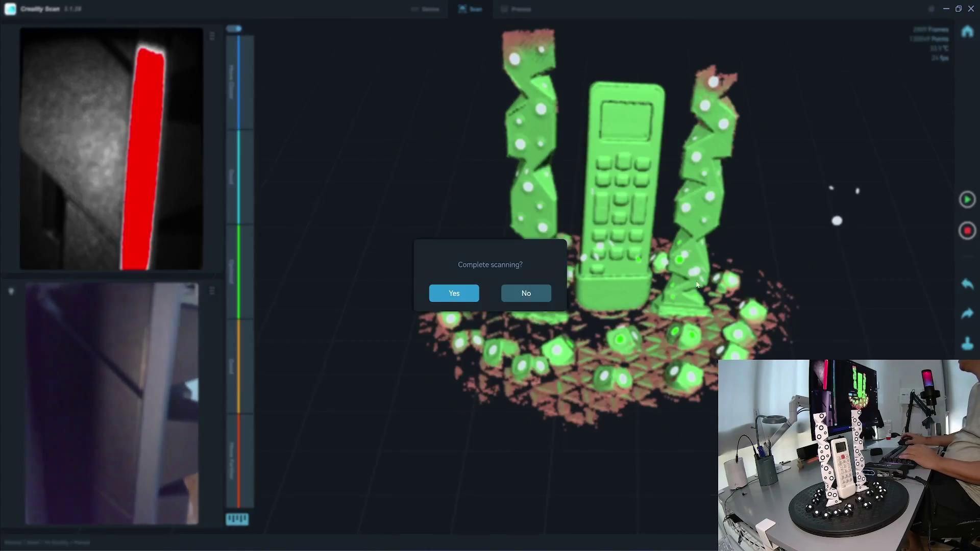
{"action": "left_click", "coordinate": [453, 291]}
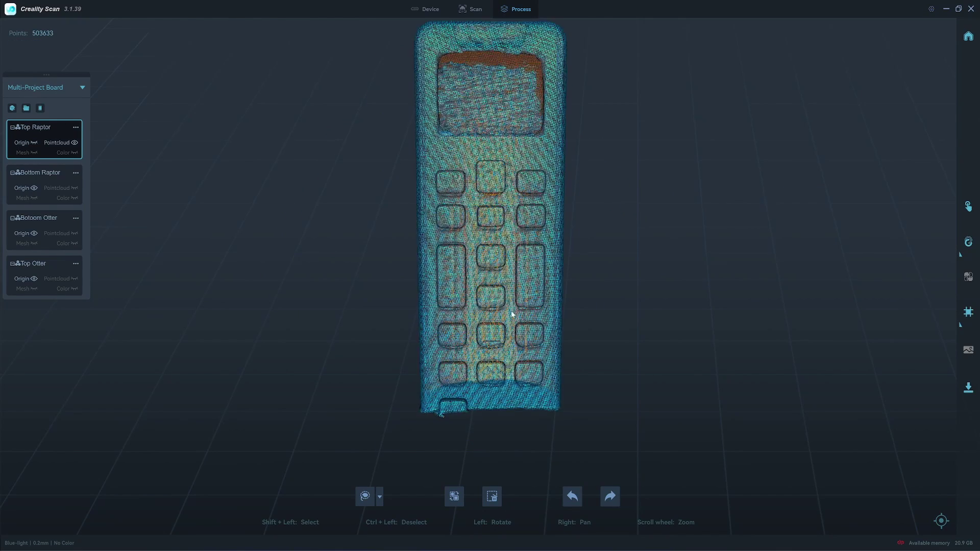
Step: Delete the stray background points selected around the Bottom Raptor remote
{"action": "left_click_drag", "start_coordinate": [512, 314], "coordinate": [634, 332]}
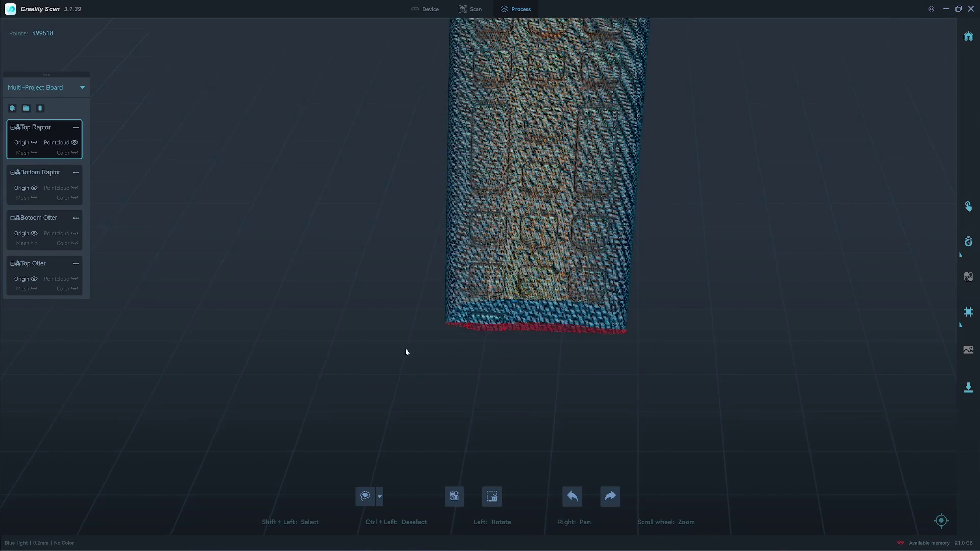
{"action": "left_click_drag", "start_coordinate": [569, 353], "coordinate": [357, 266]}
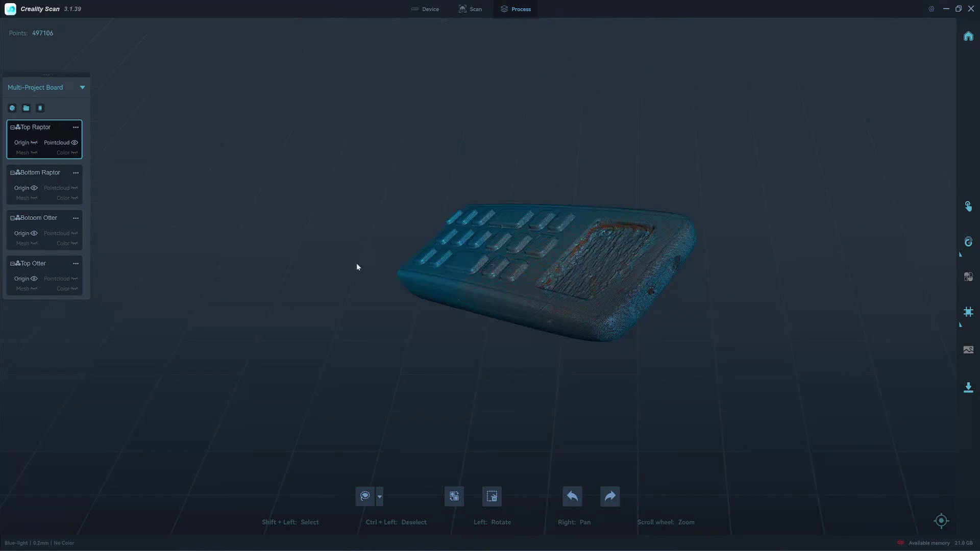
{"action": "left_click_drag", "start_coordinate": [550, 274], "coordinate": [459, 350]}
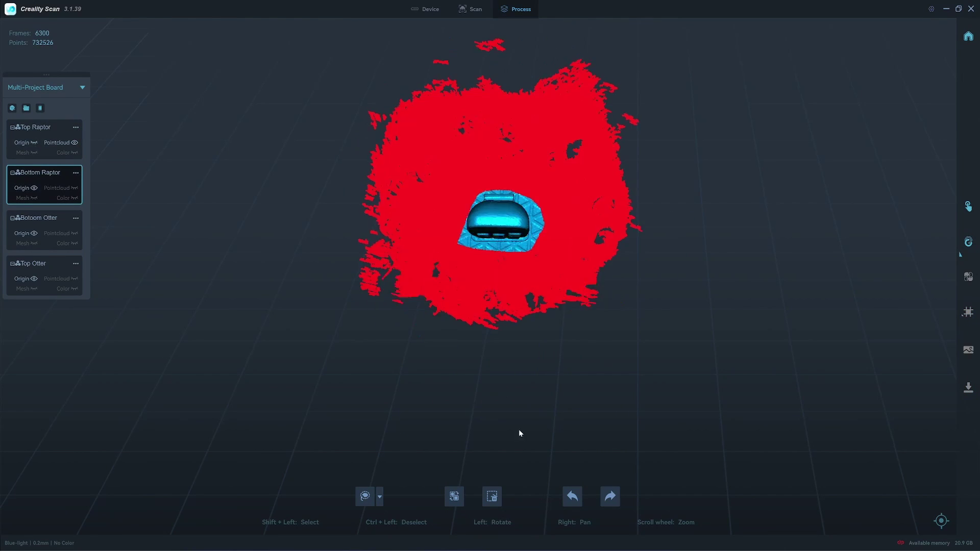
{"action": "left_click_drag", "start_coordinate": [519, 433], "coordinate": [543, 279]}
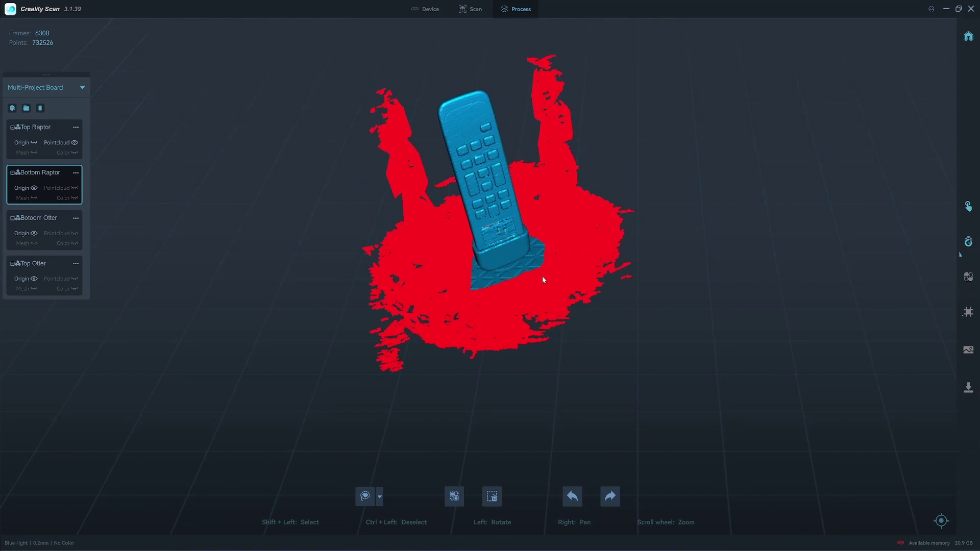
{"action": "left_click", "coordinate": [499, 503]}
Step: Turn the base edge-on and lasso the remote's base platform points
{"action": "scroll", "coordinate": [539, 182], "scroll_direction": "up", "scroll_amount": 5}
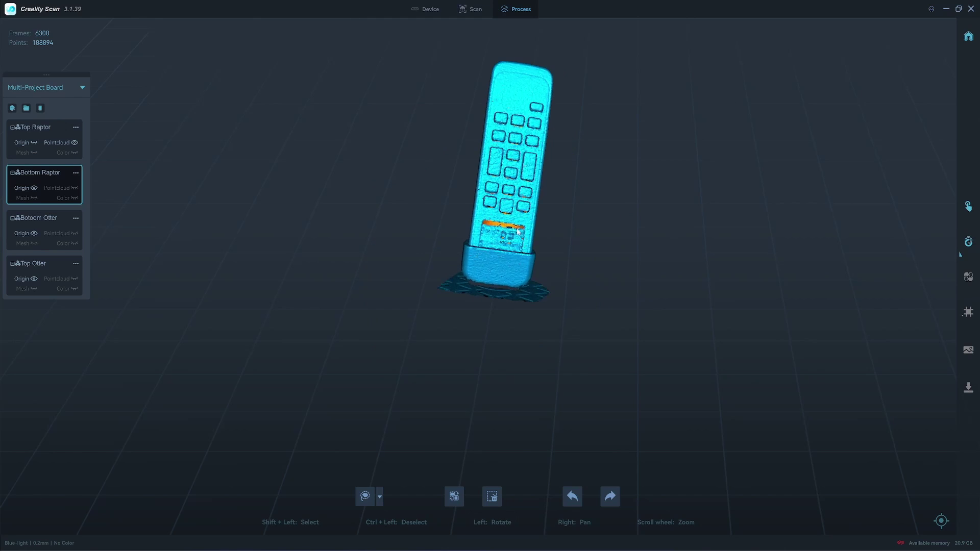
{"action": "left_click_drag", "start_coordinate": [538, 183], "coordinate": [656, 245]}
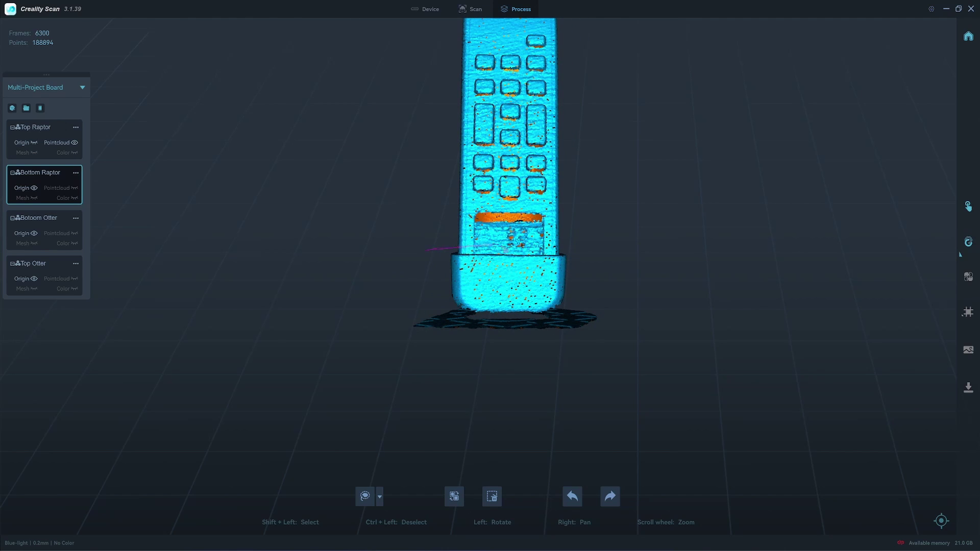
{"action": "left_click_drag", "start_coordinate": [493, 363], "coordinate": [389, 356], "text": "shift"}
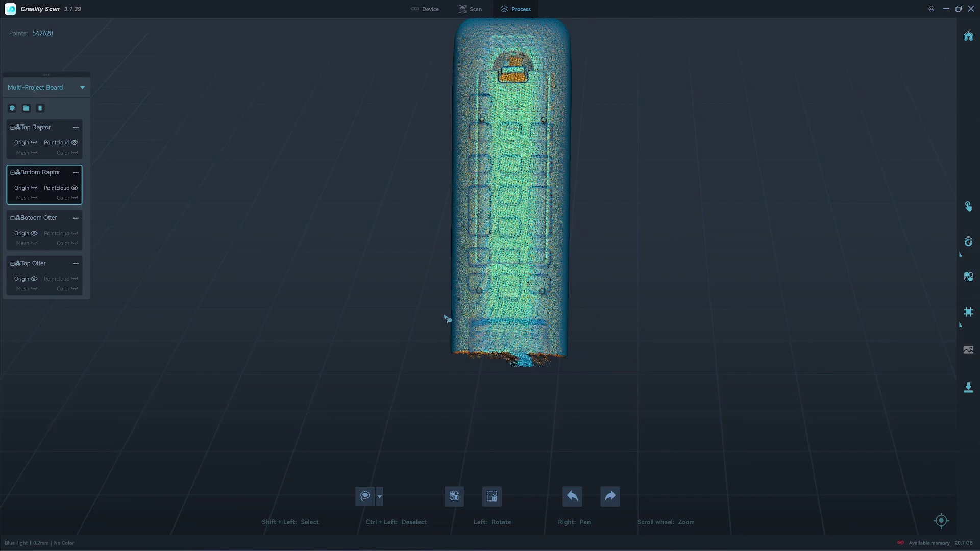
Step: Delete the leftover base points, then auto-merge Top Raptor and Bottom Raptor into Component_1
{"action": "left_click_drag", "start_coordinate": [411, 384], "coordinate": [565, 268], "text": "shift"}
{"action": "key", "text": "Delete"}
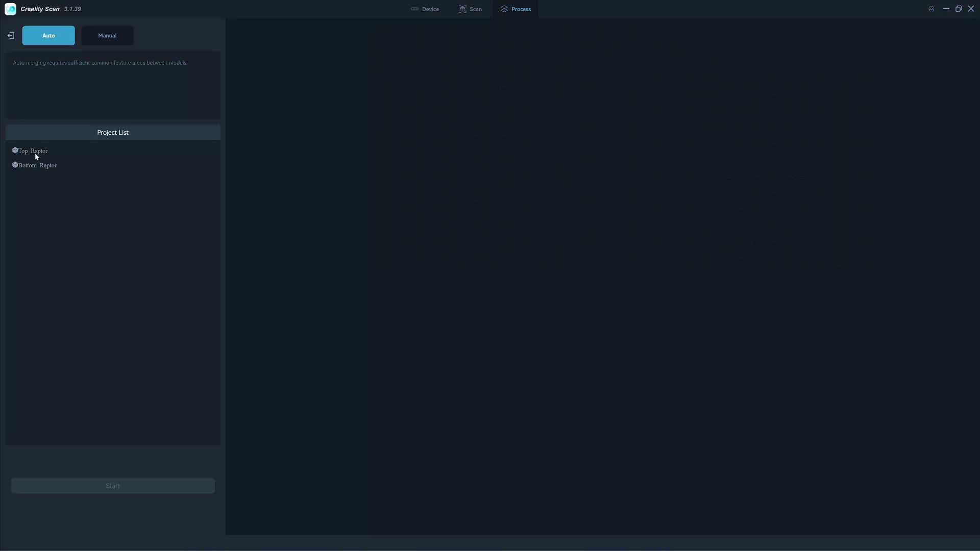
{"action": "left_click", "coordinate": [35, 153]}
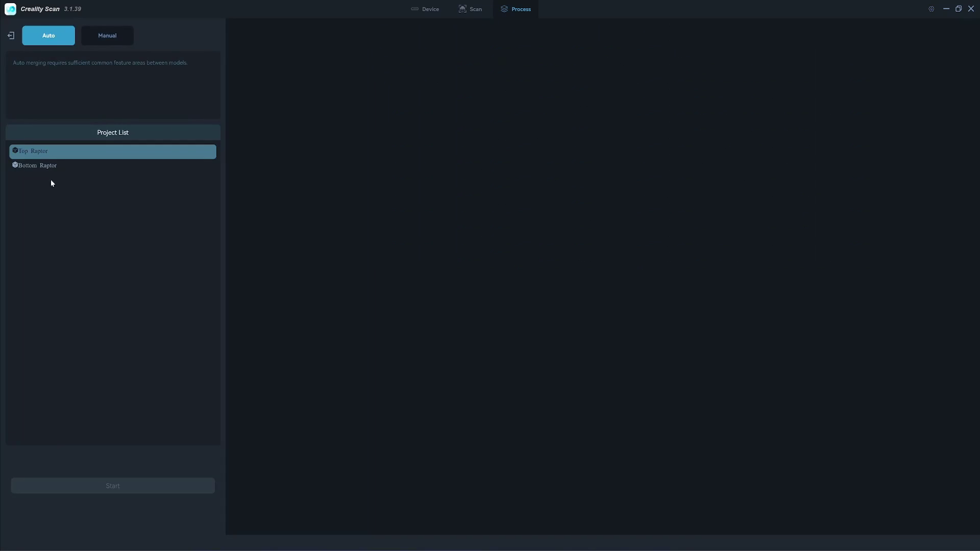
{"action": "left_click", "coordinate": [46, 167]}
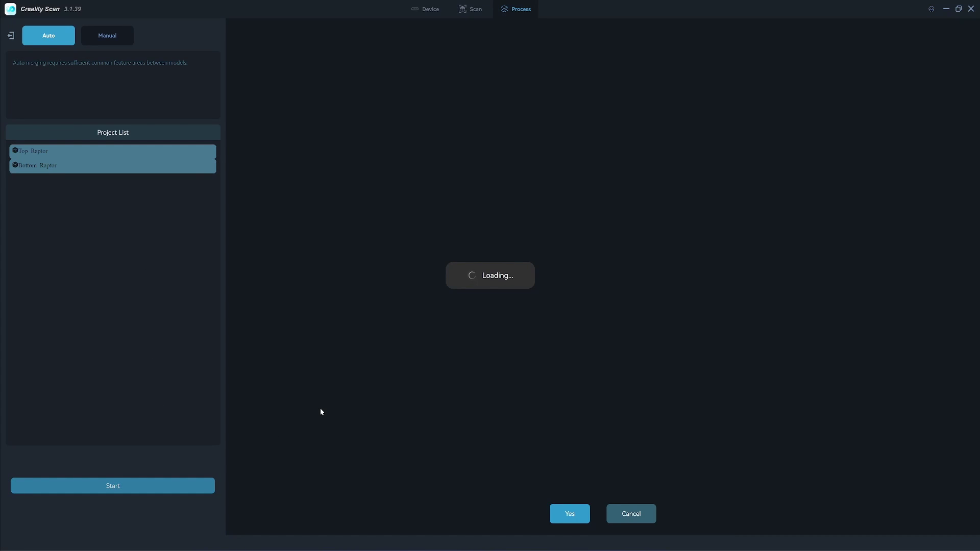
{"action": "left_click_drag", "start_coordinate": [485, 274], "coordinate": [592, 434]}
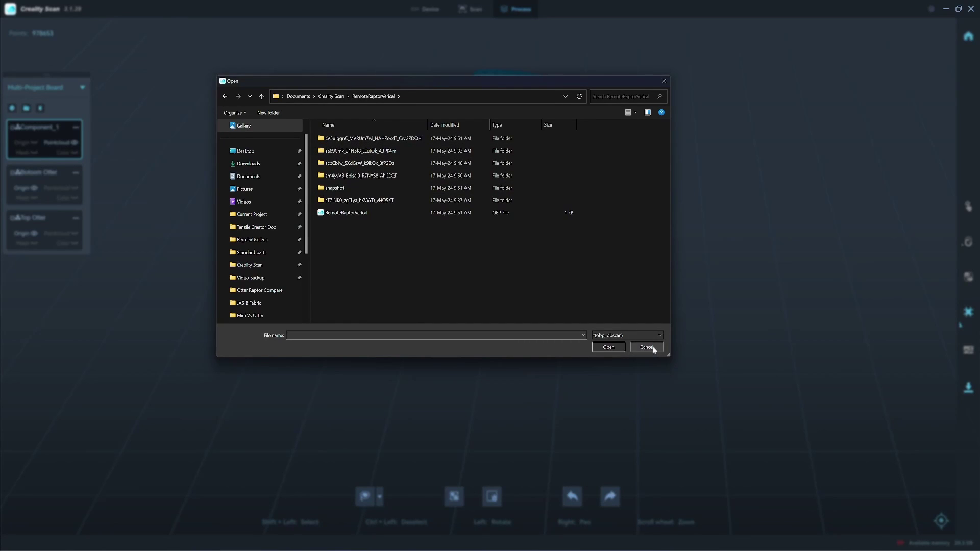
Step: Mesh Component_1 manually at 2000000 faces with Hole Filling, producing a 1,257,450-face remote
{"action": "left_click", "coordinate": [646, 347]}
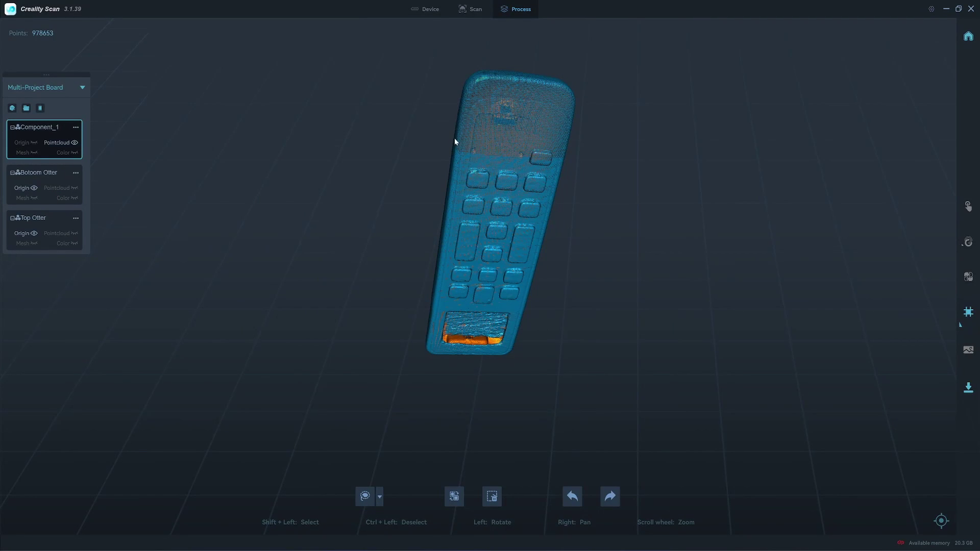
{"action": "left_click_drag", "start_coordinate": [475, 202], "coordinate": [193, 156]}
{"action": "mouse_move", "coordinate": [372, 193]}
{"action": "left_mouse_down"}
{"action": "mouse_move", "coordinate": [415, 254]}
{"action": "mouse_move", "coordinate": [582, 299]}
{"action": "mouse_move", "coordinate": [400, 249]}
{"action": "mouse_move", "coordinate": [536, 189]}
{"action": "mouse_move", "coordinate": [466, 228]}
{"action": "mouse_move", "coordinate": [455, 194]}
{"action": "mouse_move", "coordinate": [384, 188]}
{"action": "left_mouse_up"}
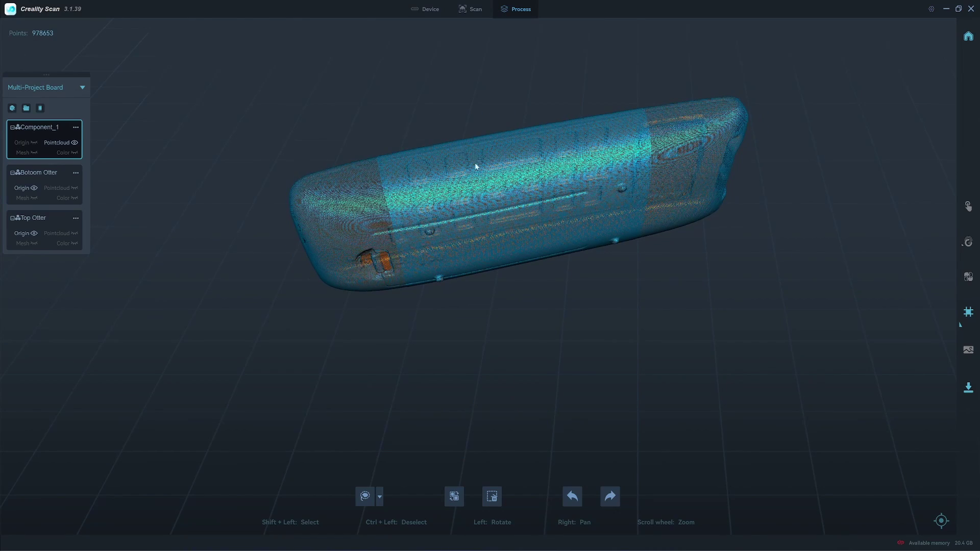
{"action": "left_click_drag", "start_coordinate": [476, 167], "coordinate": [587, 306]}
{"action": "mouse_move", "coordinate": [968, 312]}
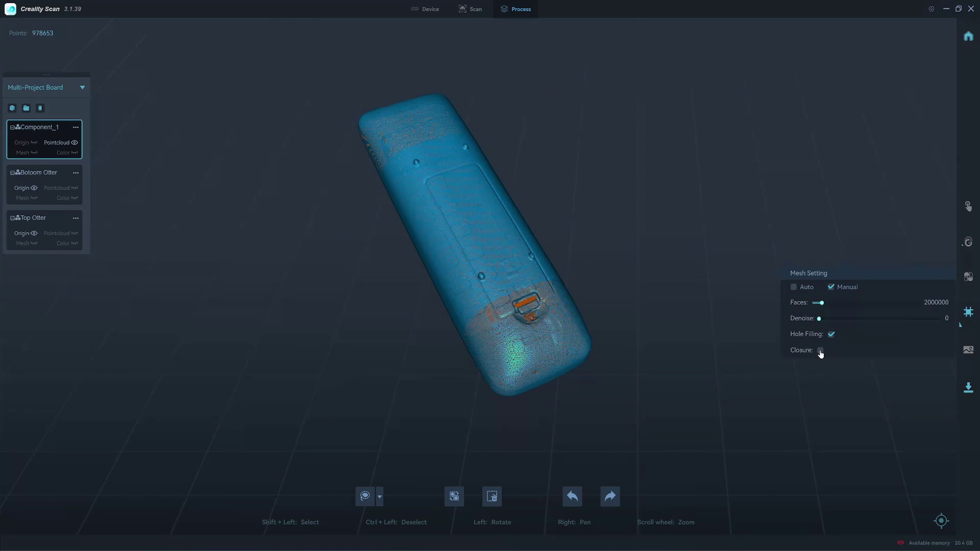
{"action": "left_click_drag", "start_coordinate": [427, 266], "coordinate": [541, 235]}
{"action": "left_click", "coordinate": [969, 313]}
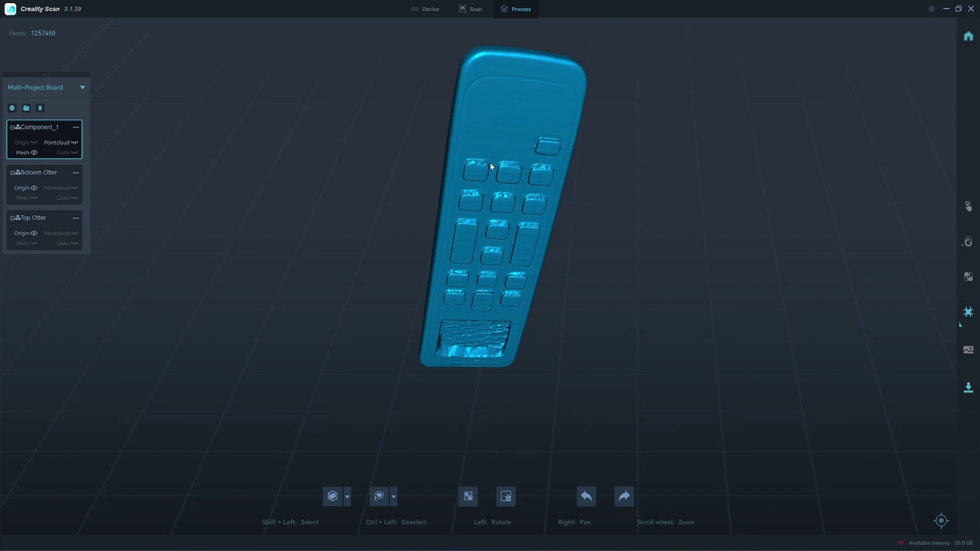
{"action": "left_click_drag", "start_coordinate": [491, 167], "coordinate": [712, 307]}
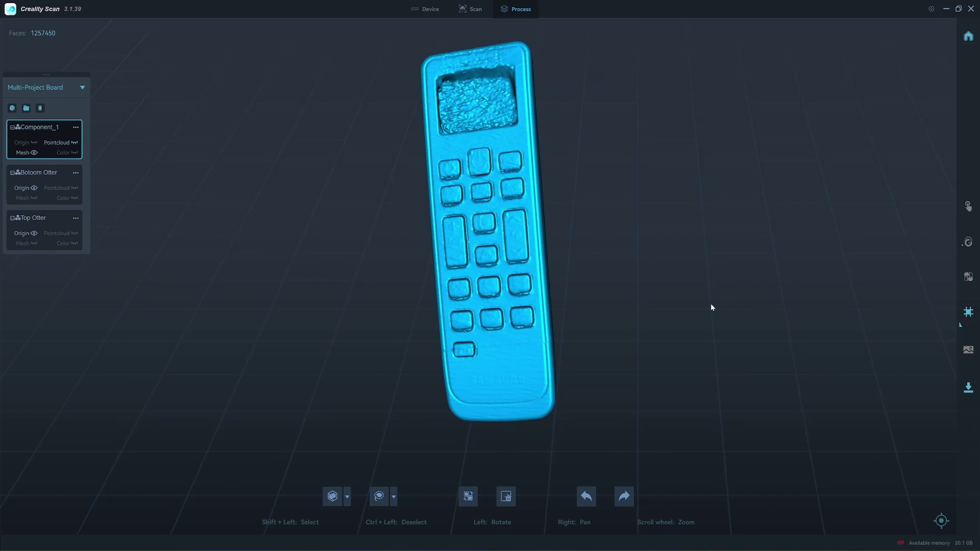
Step: Optimize Bottom Otter manually at 0.2 mm with Remove Marker, giving 1,295,095 points
{"action": "left_click", "coordinate": [77, 186]}
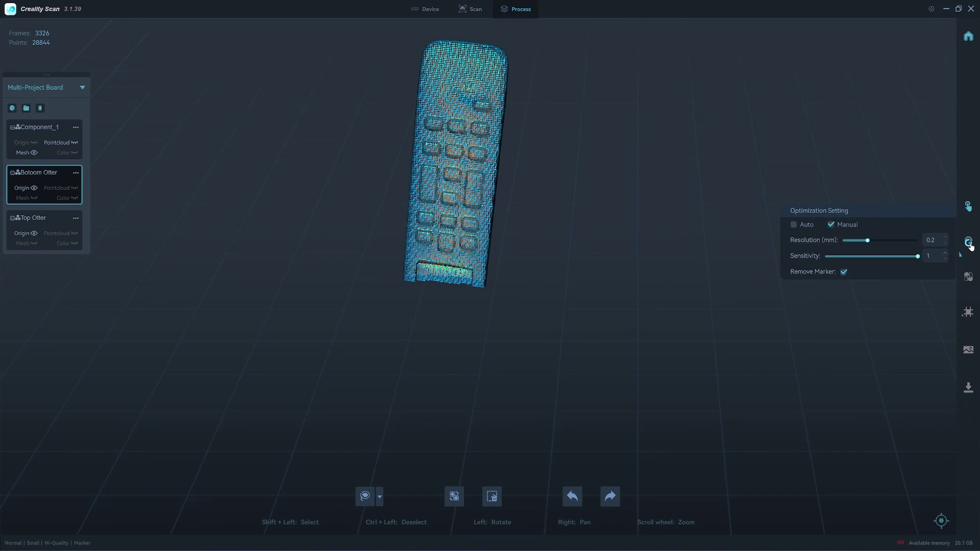
{"action": "left_click", "coordinate": [849, 293]}
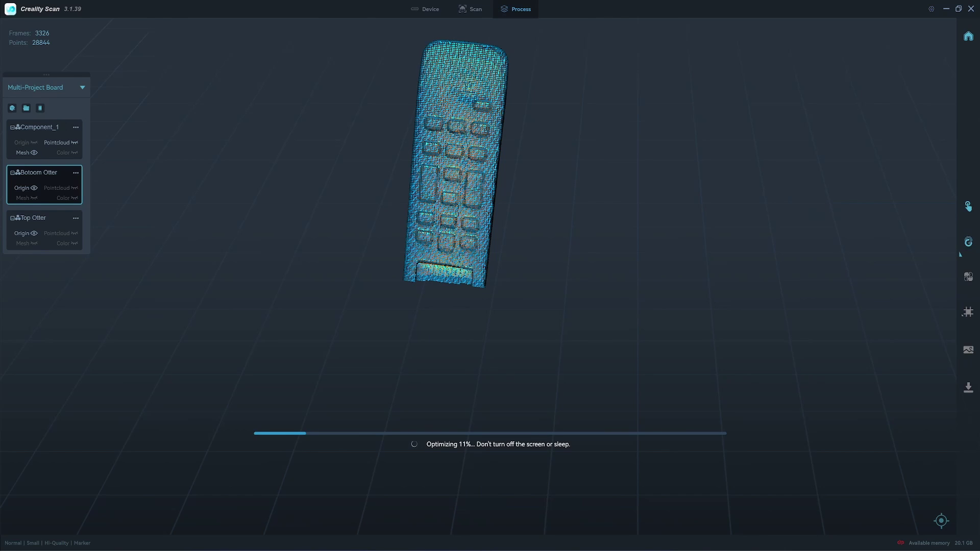
{"action": "left_click_drag", "start_coordinate": [642, 236], "coordinate": [445, 188]}
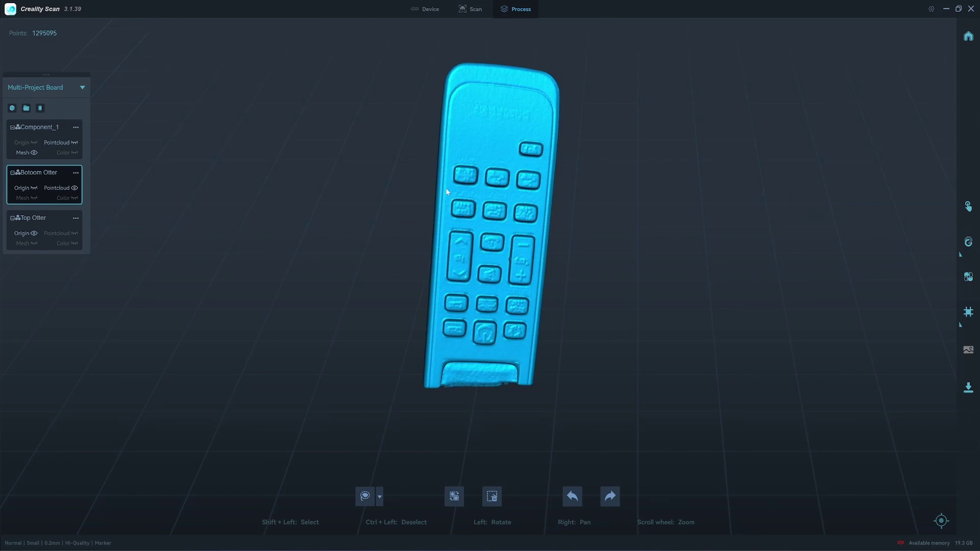
{"action": "scroll", "coordinate": [434, 215], "scroll_direction": "up", "scroll_amount": 3}
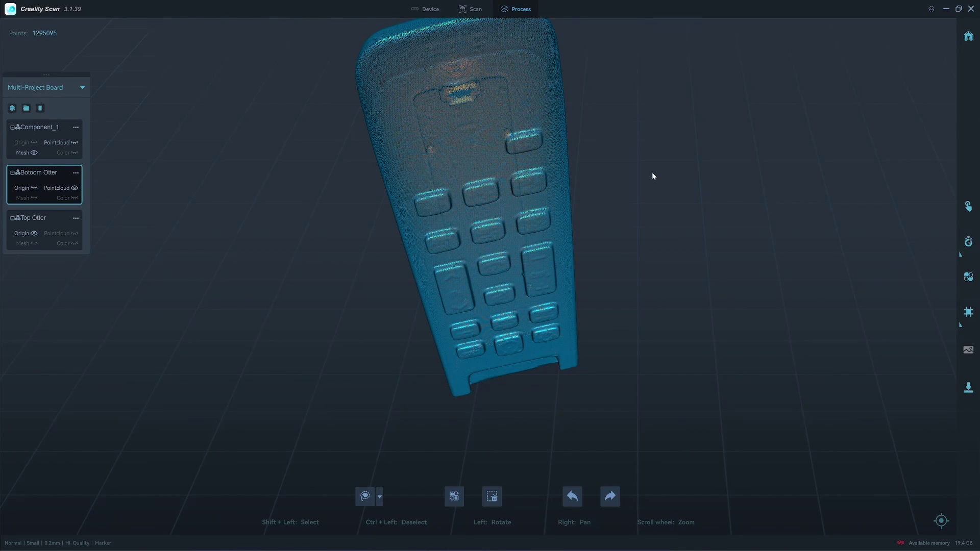
{"action": "mouse_move", "coordinate": [969, 242]}
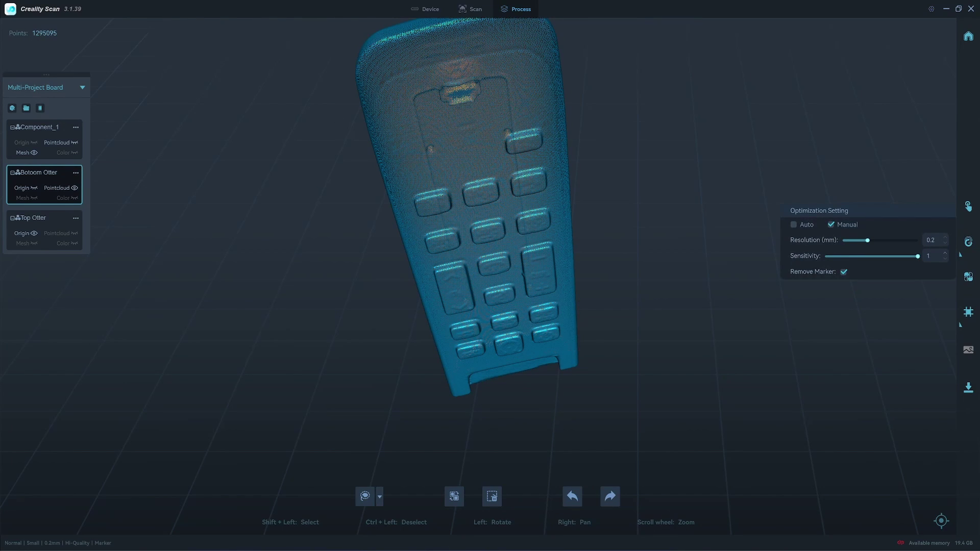
{"action": "left_click_drag", "start_coordinate": [586, 223], "coordinate": [679, 332]}
{"action": "left_click_drag", "start_coordinate": [507, 222], "coordinate": [536, 334]}
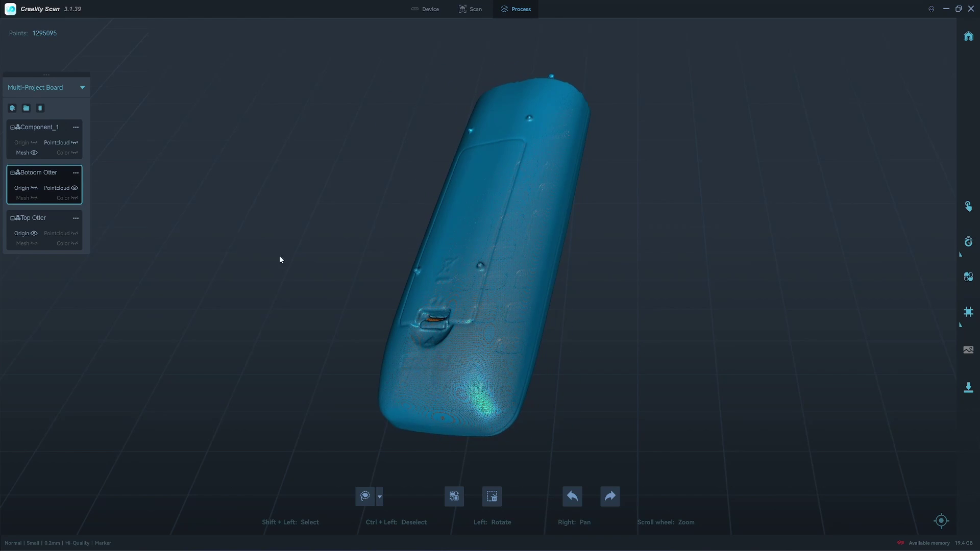
Step: Optimize the Top Otter scan into a 1,674,734-point cloud and inspect it from several angles
{"action": "left_click", "coordinate": [63, 222]}
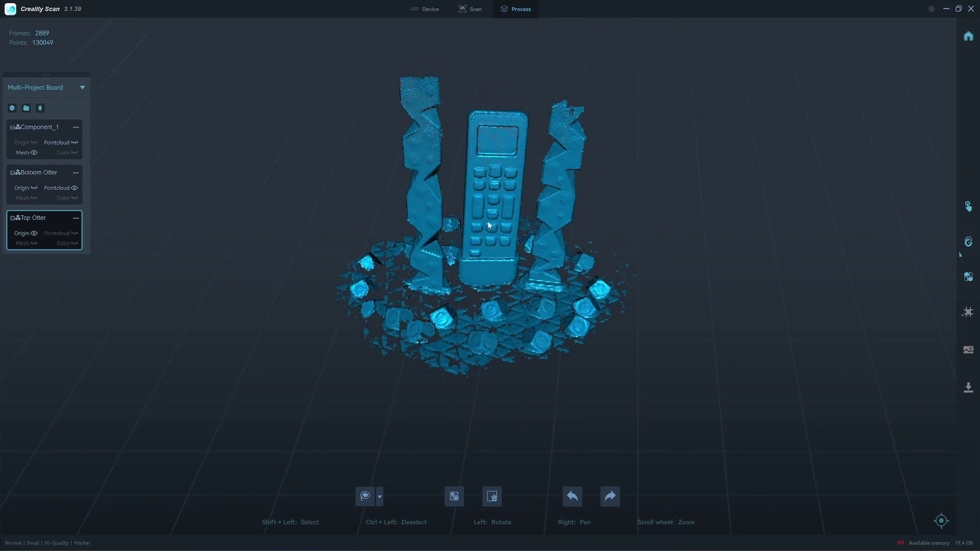
{"action": "left_click_drag", "start_coordinate": [503, 205], "coordinate": [516, 258]}
{"action": "left_click", "coordinate": [968, 242]}
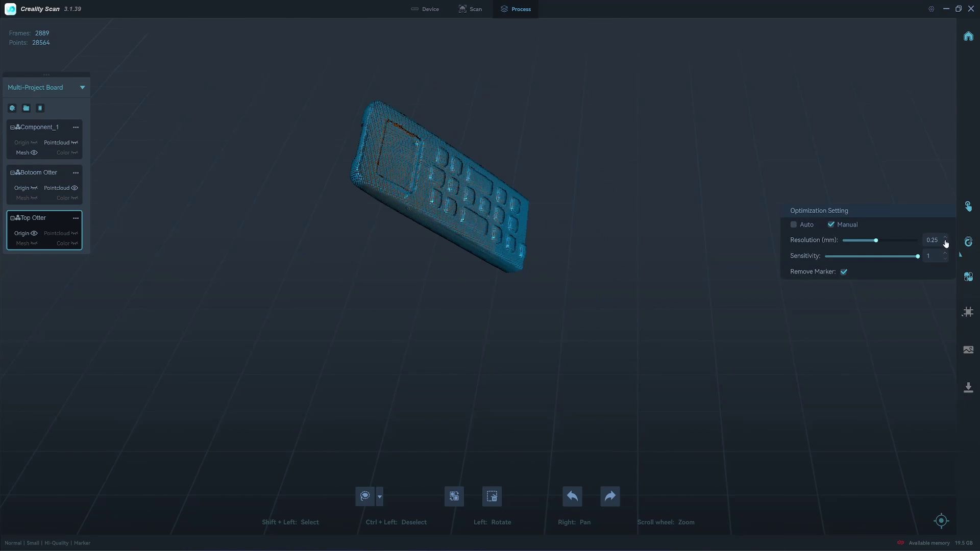
{"action": "left_click", "coordinate": [969, 244]}
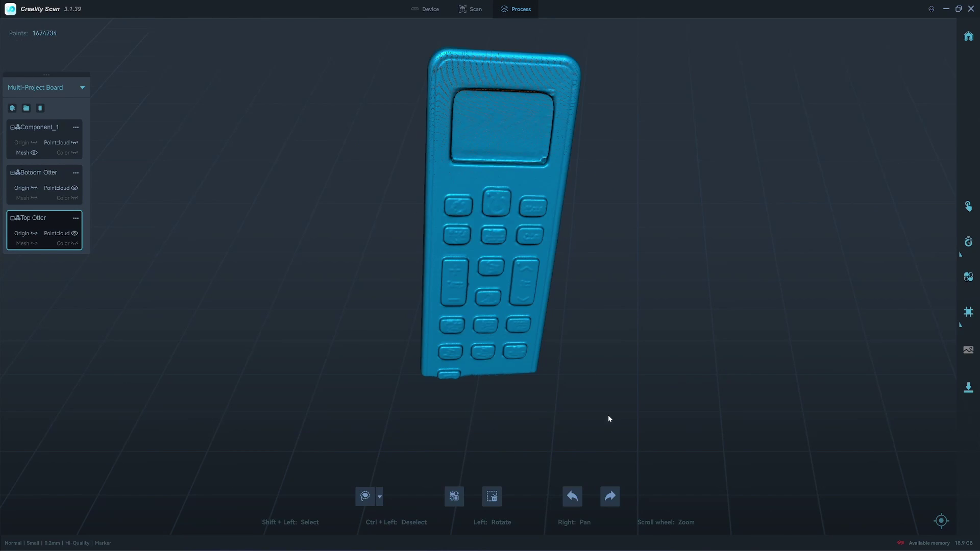
{"action": "left_click_drag", "start_coordinate": [608, 419], "coordinate": [429, 168]}
{"action": "left_click_drag", "start_coordinate": [476, 139], "coordinate": [533, 139]}
{"action": "left_click_drag", "start_coordinate": [561, 201], "coordinate": [414, 206]}
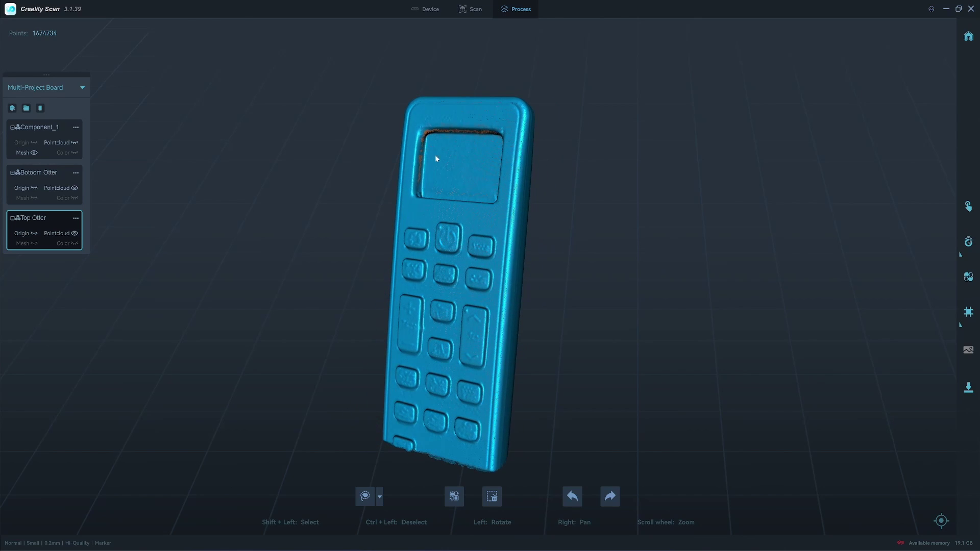
{"action": "left_click_drag", "start_coordinate": [435, 158], "coordinate": [493, 142]}
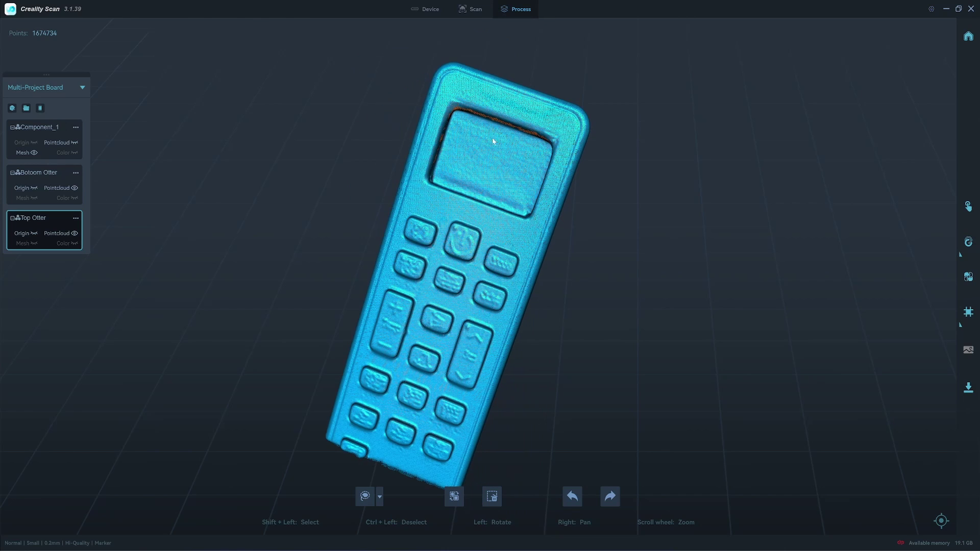
{"action": "left_click_drag", "start_coordinate": [544, 215], "coordinate": [344, 290]}
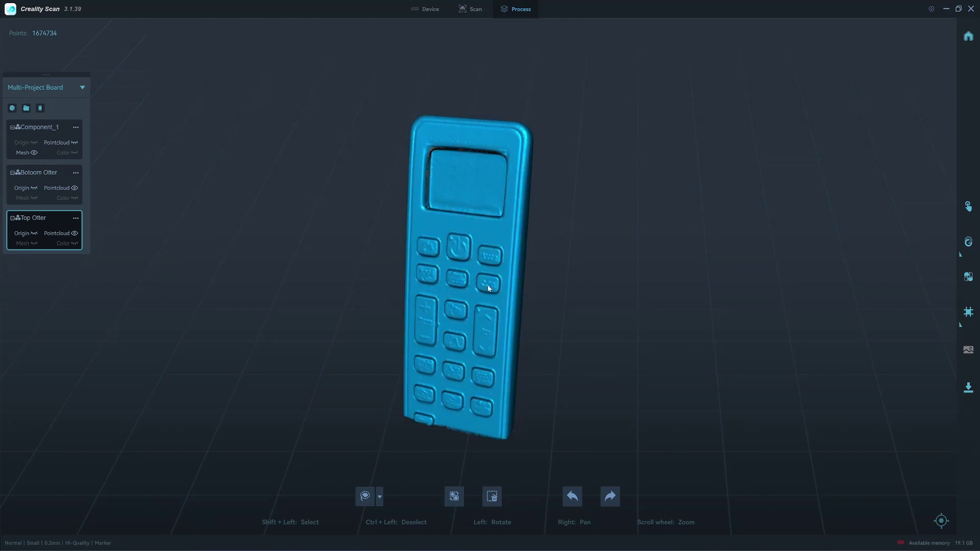
Step: Auto-merge Bottom Otter and Top Otter into Component_2 and mesh it to 1,219,368 faces
{"action": "left_click", "coordinate": [40, 108]}
{"action": "left_click", "coordinate": [40, 166]}
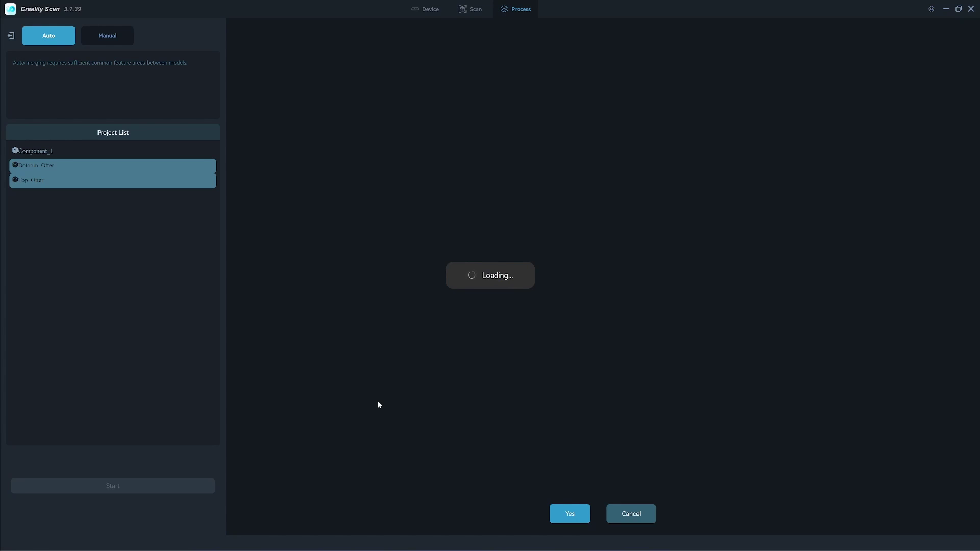
{"action": "left_click_drag", "start_coordinate": [552, 265], "coordinate": [659, 341]}
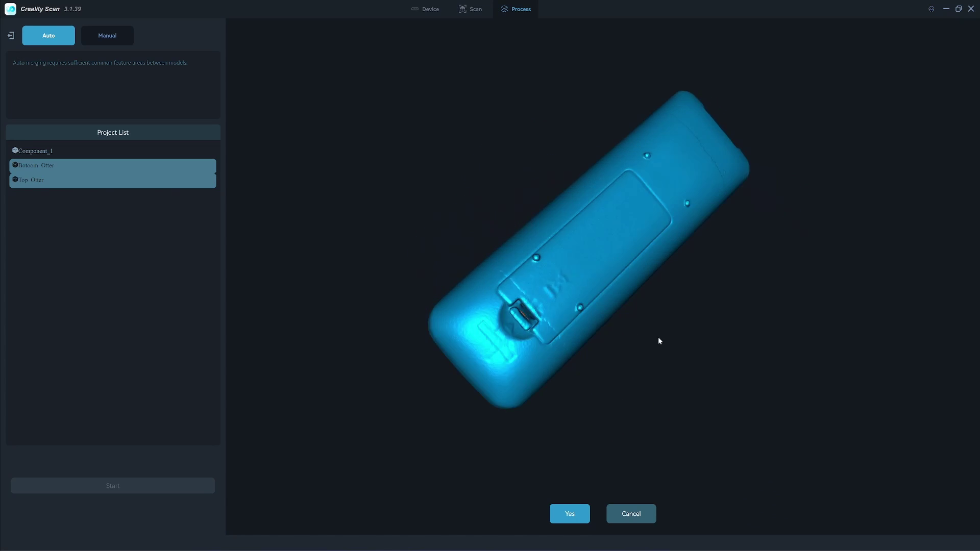
{"action": "left_click_drag", "start_coordinate": [521, 286], "coordinate": [678, 306]}
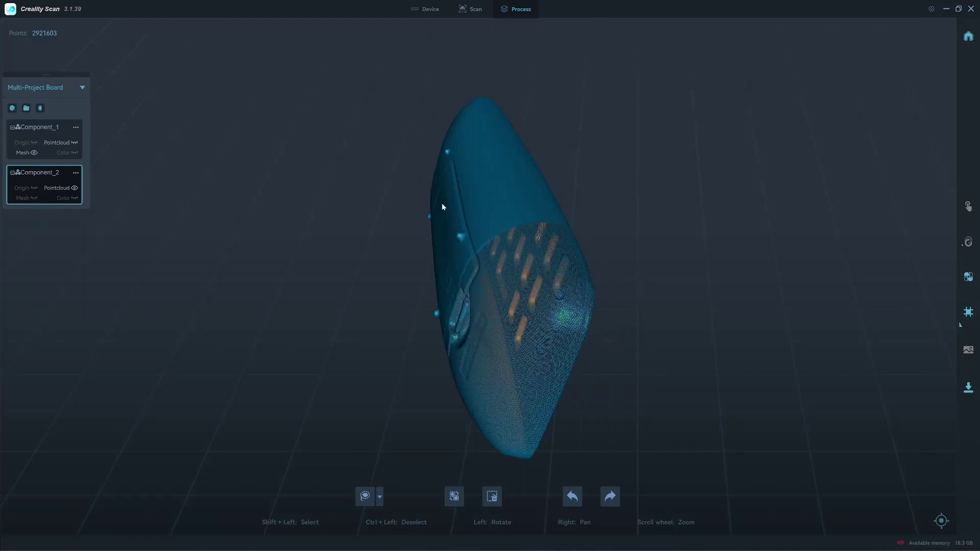
{"action": "left_click_drag", "start_coordinate": [442, 203], "coordinate": [624, 253]}
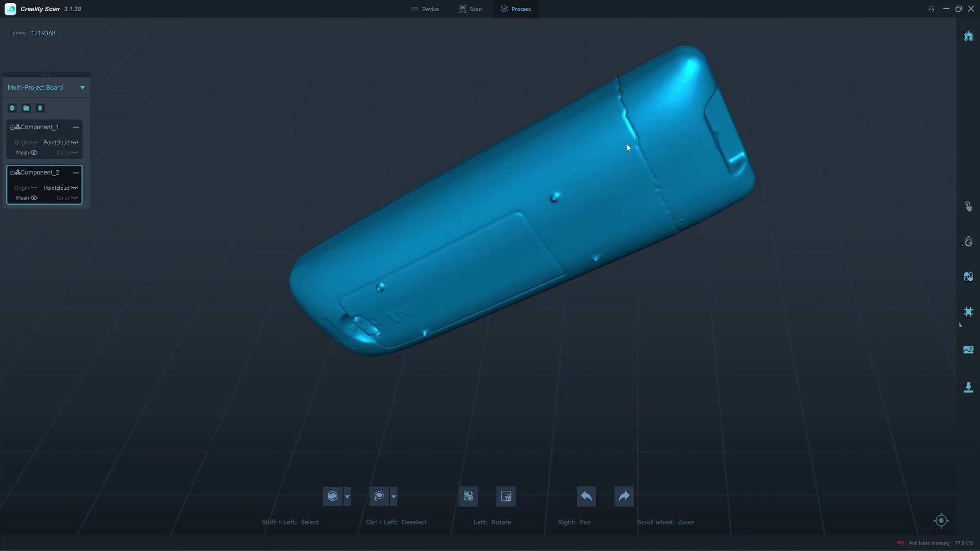
{"action": "left_click_drag", "start_coordinate": [627, 143], "coordinate": [758, 235]}
{"action": "left_click_drag", "start_coordinate": [639, 216], "coordinate": [718, 235]}
{"action": "left_click", "coordinate": [40, 127]}
{"action": "left_click_drag", "start_coordinate": [122, 168], "coordinate": [522, 278]}
{"action": "left_click_drag", "start_coordinate": [460, 229], "coordinate": [500, 307]}
{"action": "left_click", "coordinate": [503, 329]}
{"action": "left_click", "coordinate": [66, 136]}
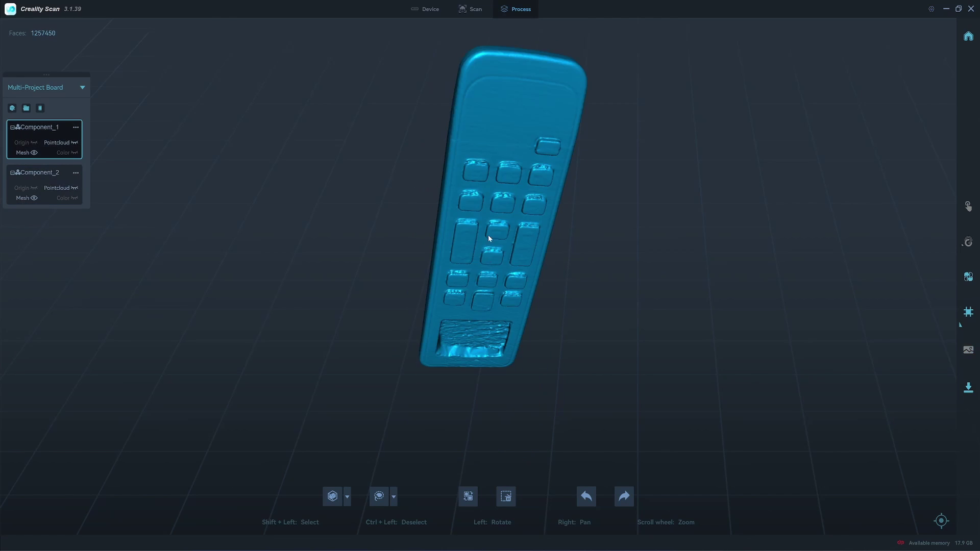
{"action": "left_click_drag", "start_coordinate": [392, 208], "coordinate": [388, 102]}
{"action": "left_click", "coordinate": [44, 184]}
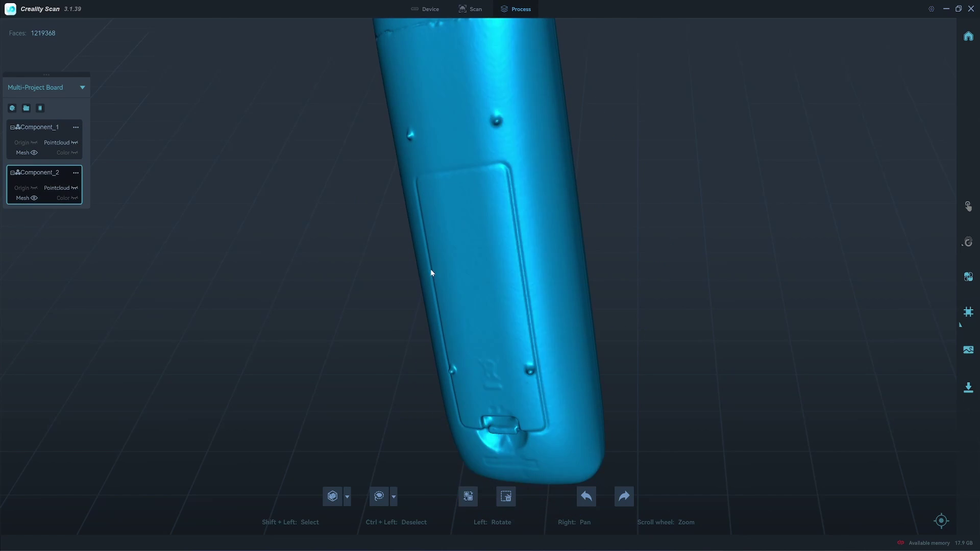
{"action": "left_click_drag", "start_coordinate": [157, 155], "coordinate": [136, 155]}
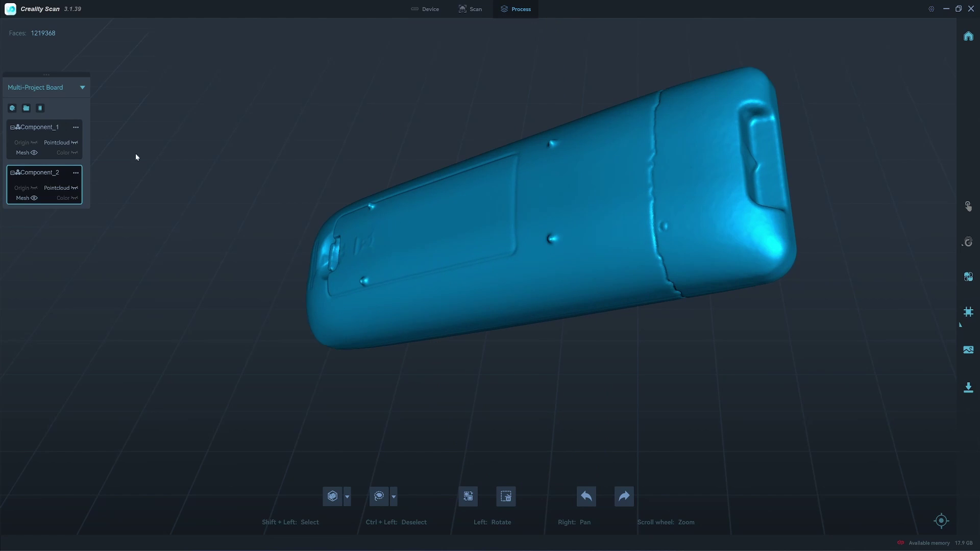
{"action": "left_click", "coordinate": [71, 148]}
{"action": "left_click_drag", "start_coordinate": [413, 139], "coordinate": [516, 227]}
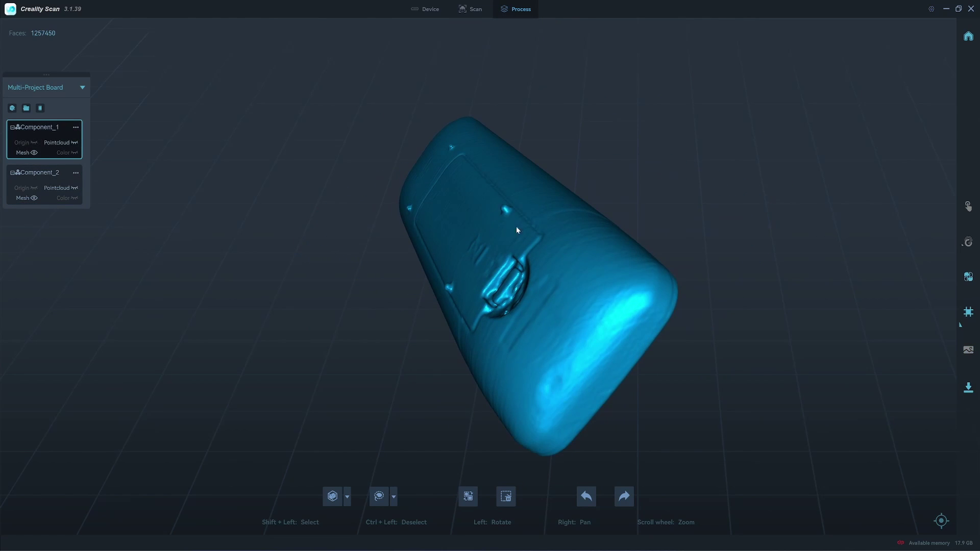
{"action": "left_click", "coordinate": [44, 183]}
{"action": "left_click_drag", "start_coordinate": [621, 409], "coordinate": [496, 198]}
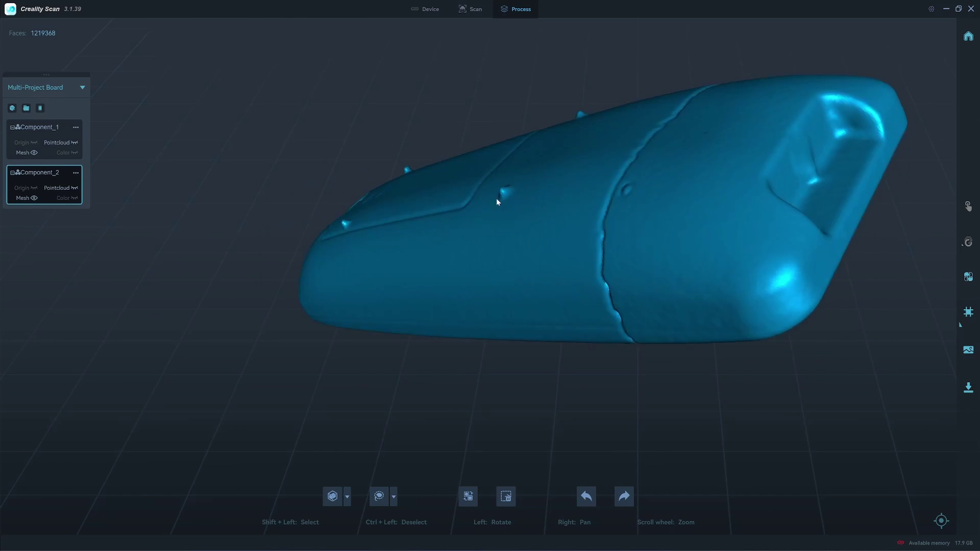
{"action": "left_click", "coordinate": [45, 140]}
{"action": "left_click_drag", "start_coordinate": [497, 259], "coordinate": [584, 262]}
{"action": "left_click", "coordinate": [45, 184]}
{"action": "left_click_drag", "start_coordinate": [504, 217], "coordinate": [339, 165]}
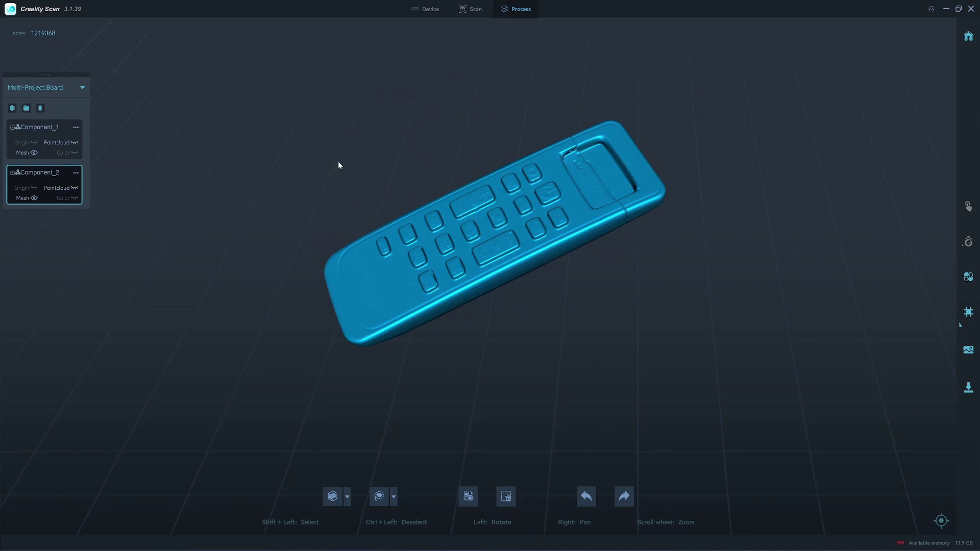
Step: Tilt ExportRemote -8.32° about X in Right view and lower it about 27 mm into RaptorBase
{"action": "left_click_drag", "start_coordinate": [552, 231], "coordinate": [822, 350]}
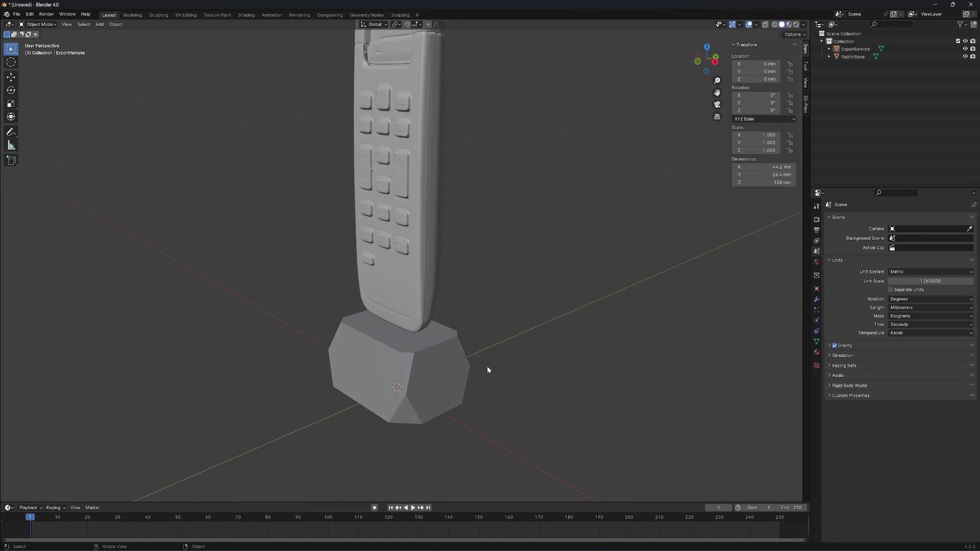
{"action": "middle_click_drag", "start_coordinate": [393, 365], "coordinate": [464, 237]}
{"action": "left_click", "coordinate": [384, 212]}
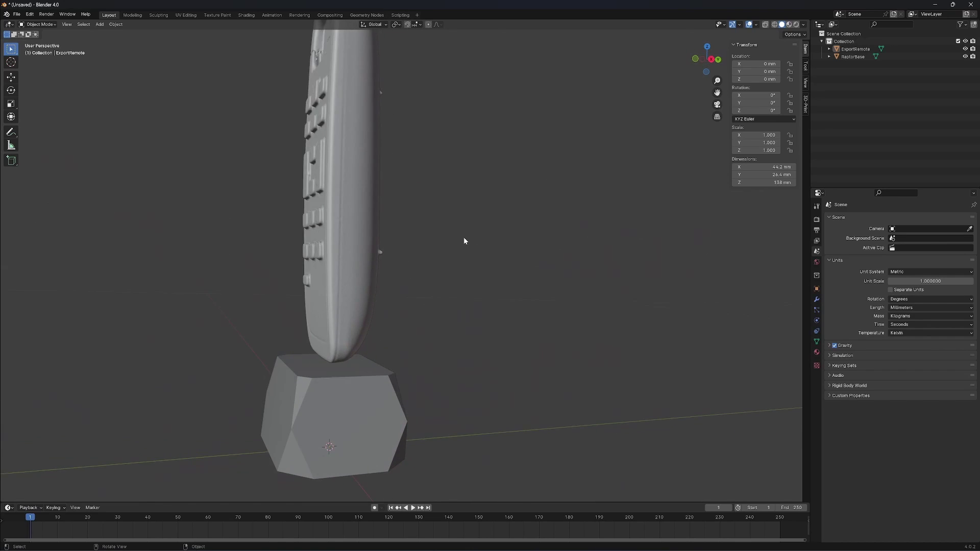
{"action": "key", "text": "KP_3"}
{"action": "key", "text": "r"}
{"action": "left_click", "coordinate": [547, 220]}
{"action": "key", "text": "g"}
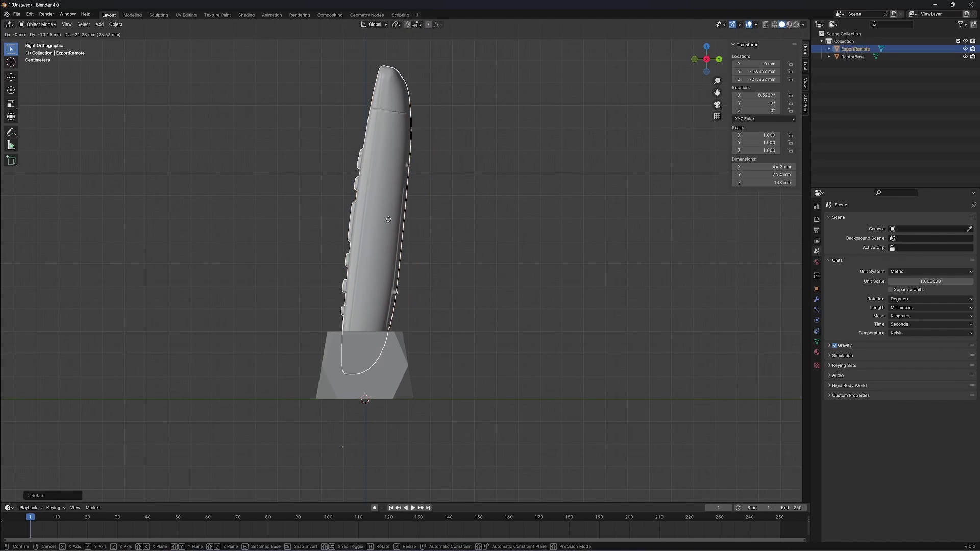
{"action": "left_click", "coordinate": [386, 235]}
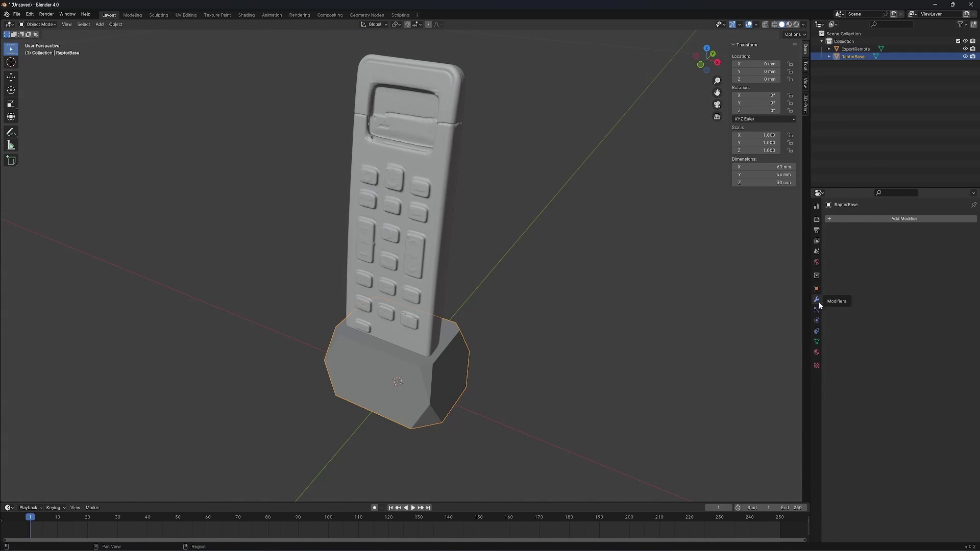
Step: Add a Boolean Difference modifier (Exact solver) to RaptorBase with ExportRemote as the cutter
{"action": "left_click", "coordinate": [830, 218]}
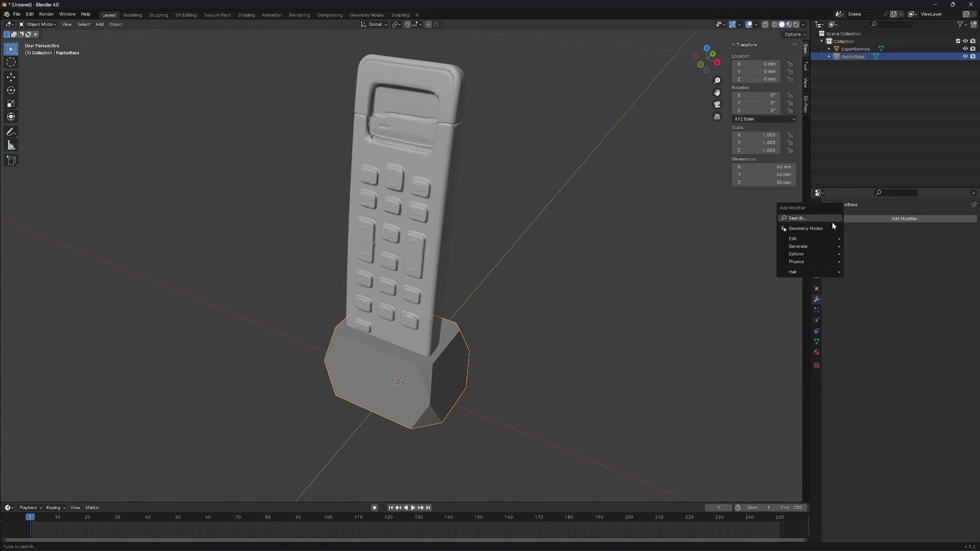
{"action": "mouse_move", "coordinate": [836, 247]}
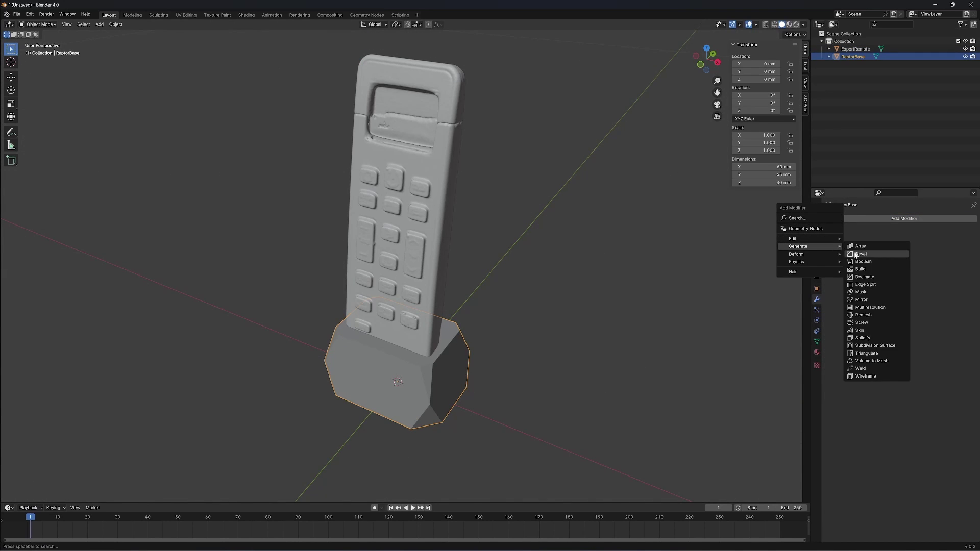
{"action": "left_click", "coordinate": [862, 262]}
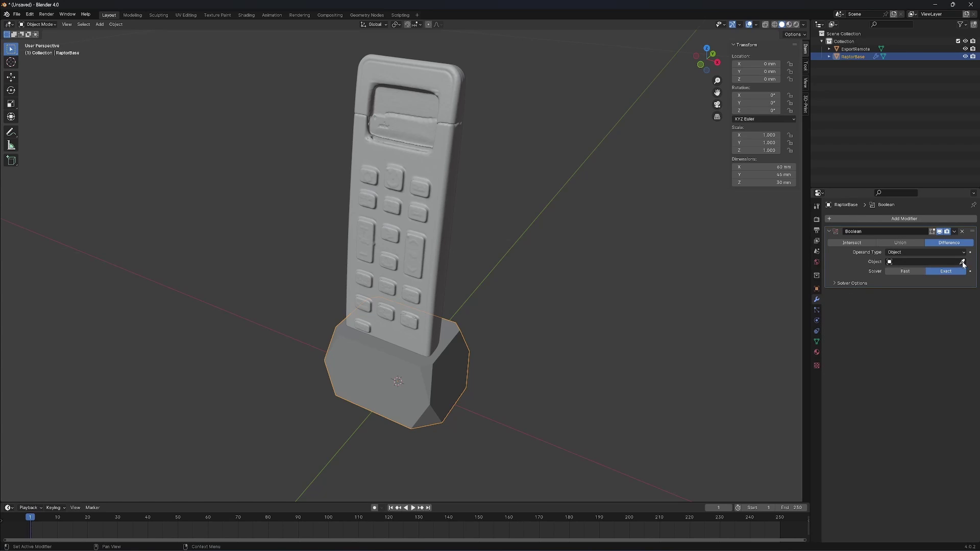
{"action": "left_click", "coordinate": [554, 243]}
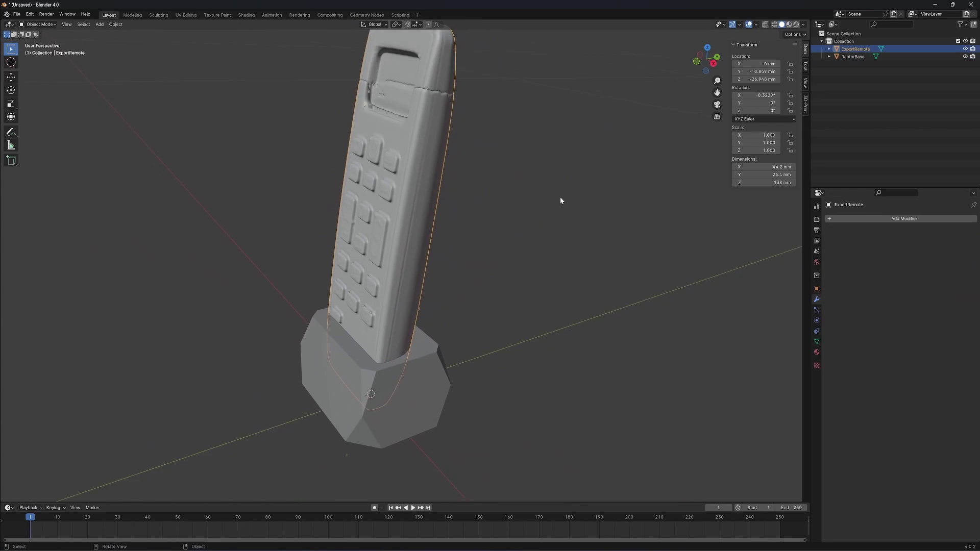
Step: Raise the remote slightly along the Z axis
{"action": "key", "text": "g"}
{"action": "key", "text": "z"}
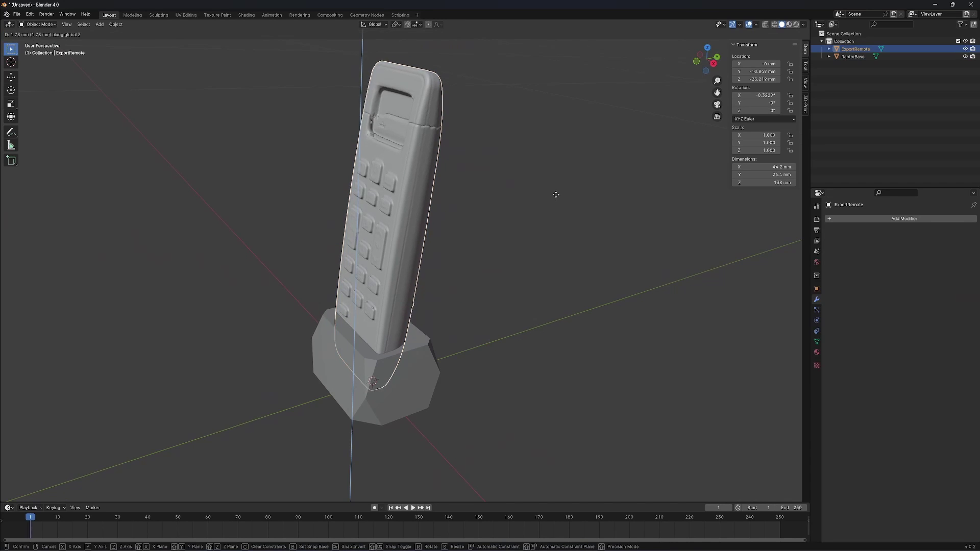
{"action": "left_click", "coordinate": [544, 98]}
Step: Apply the cavity, remove the remote, and sculpt the button imprints smooth with the Smooth brush
{"action": "left_click", "coordinate": [492, 260]}
{"action": "scroll", "coordinate": [492, 259], "scroll_direction": "up", "scroll_amount": 3}
{"action": "mouse_move", "coordinate": [492, 259]}
{"action": "middle_mouse_down"}
{"action": "mouse_move", "coordinate": [420, 283]}
{"action": "mouse_move", "coordinate": [346, 276]}
{"action": "mouse_move", "coordinate": [422, 260]}
{"action": "mouse_move", "coordinate": [417, 250]}
{"action": "mouse_move", "coordinate": [366, 255]}
{"action": "mouse_move", "coordinate": [362, 168]}
{"action": "mouse_move", "coordinate": [320, 186]}
{"action": "mouse_move", "coordinate": [400, 242]}
{"action": "mouse_move", "coordinate": [347, 331]}
{"action": "mouse_move", "coordinate": [394, 285]}
{"action": "mouse_move", "coordinate": [326, 284]}
{"action": "middle_mouse_up"}
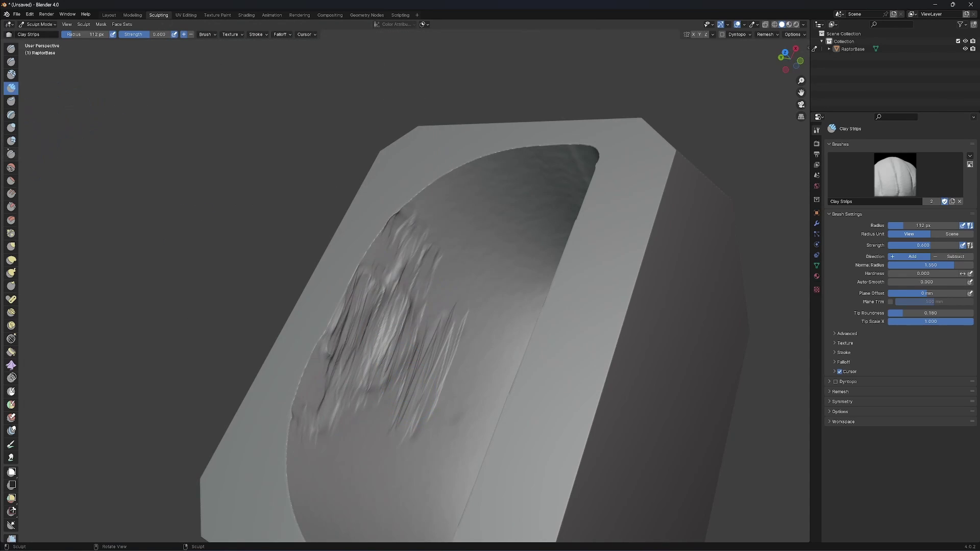
{"action": "key", "text": "shift+s"}
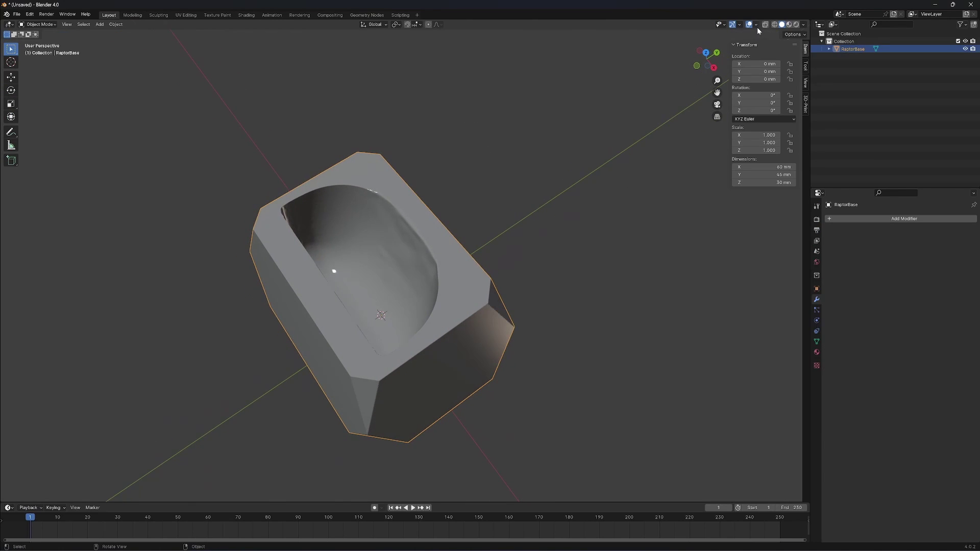
Step: Turn on Statistics in the Viewport Overlays
{"action": "left_click", "coordinate": [756, 25]}
{"action": "left_click", "coordinate": [710, 66]}
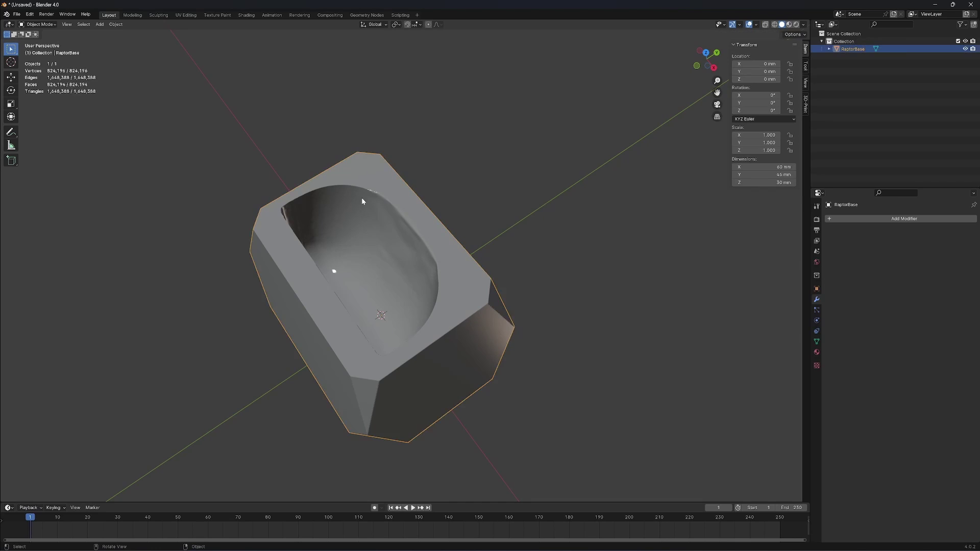
{"action": "middle_click_drag", "start_coordinate": [502, 214], "coordinate": [532, 211]}
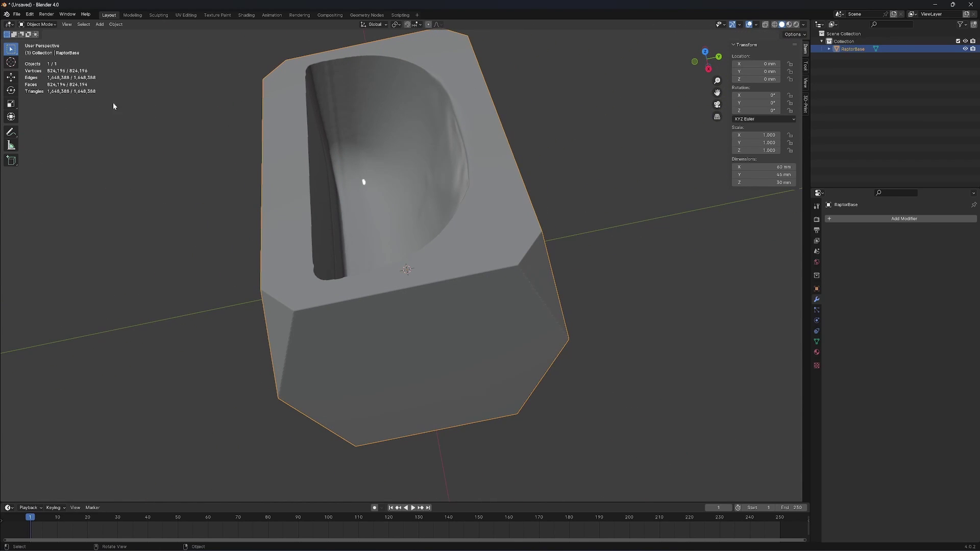
{"action": "middle_click_drag", "start_coordinate": [114, 106], "coordinate": [587, 199]}
Step: Add a Decimate modifier to RaptorBase with a 0.3 ratio
{"action": "left_click", "coordinate": [828, 220]}
{"action": "mouse_move", "coordinate": [829, 220]}
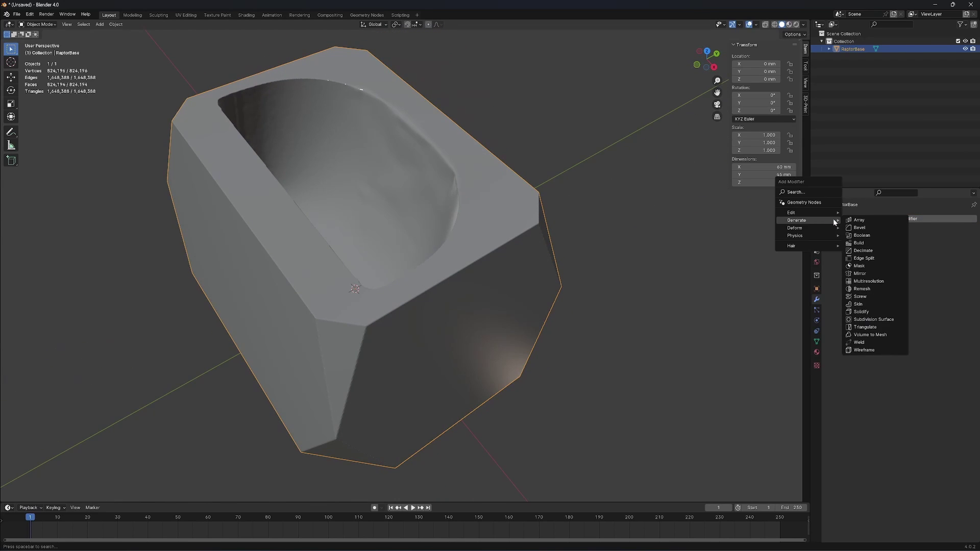
{"action": "left_click", "coordinate": [858, 251]}
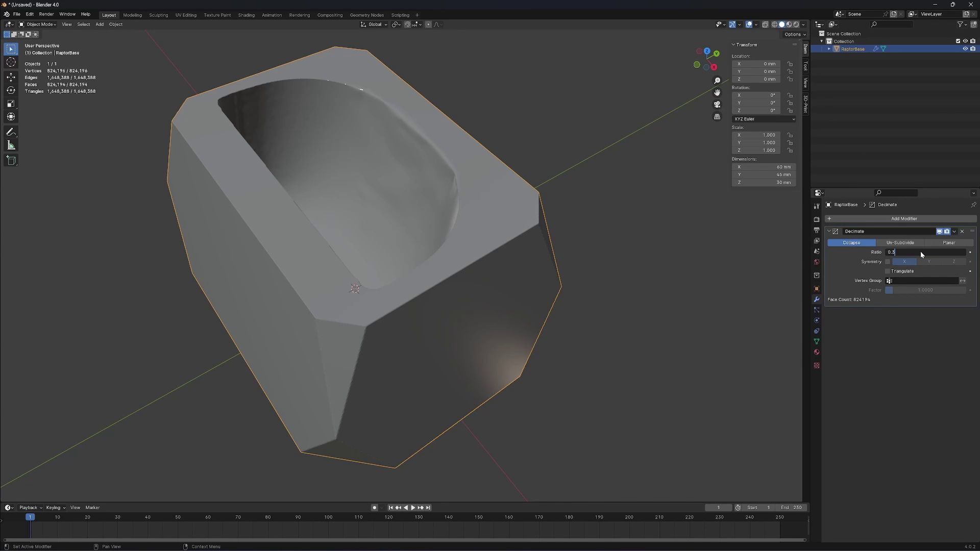
{"action": "left_click", "coordinate": [636, 245]}
{"action": "middle_click_drag", "start_coordinate": [635, 245], "coordinate": [582, 242]}
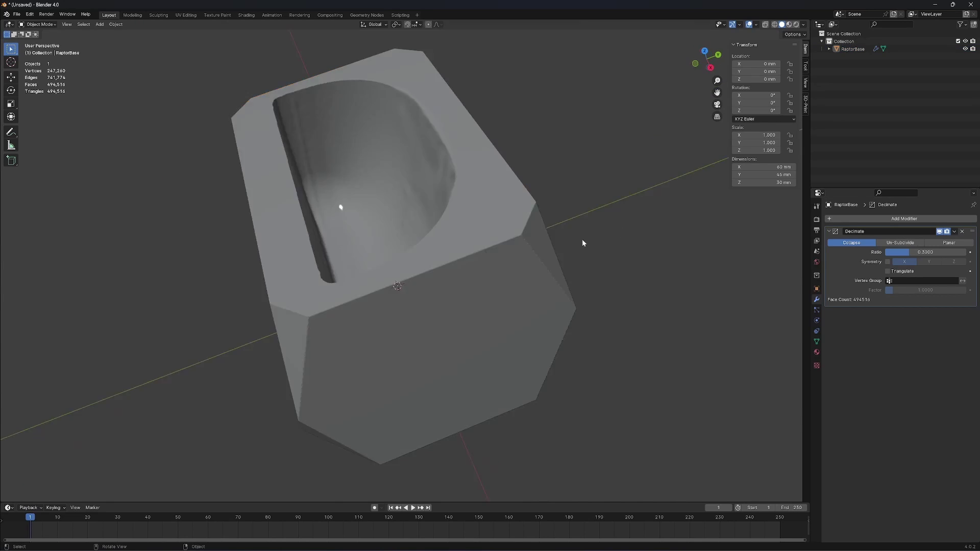
{"action": "scroll", "coordinate": [582, 242], "scroll_direction": "up", "scroll_amount": 3}
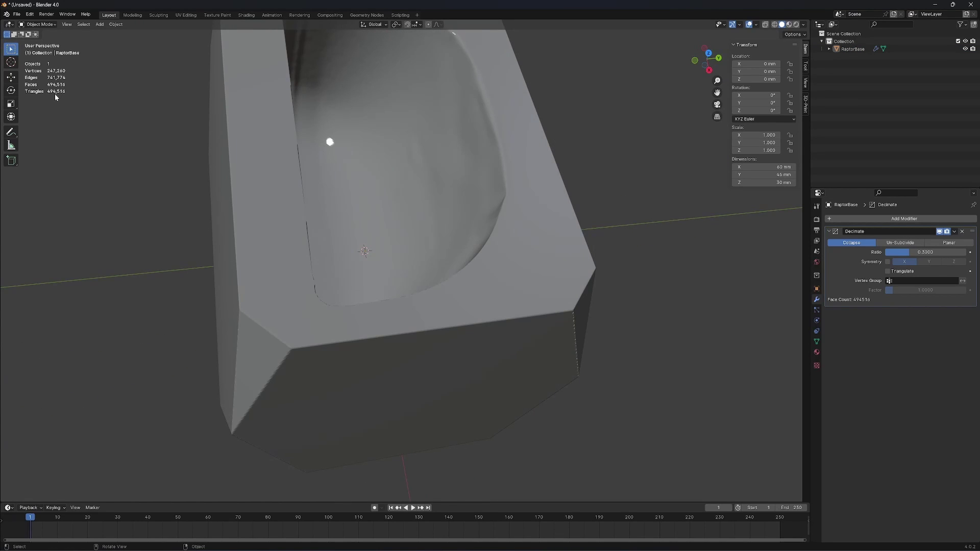
{"action": "scroll", "coordinate": [55, 94], "scroll_direction": "down", "scroll_amount": 4}
{"action": "middle_click_drag", "start_coordinate": [55, 94], "coordinate": [490, 153]}
Step: Apply the Decimate modifier permanently, leaving about 494,516 faces
{"action": "left_click", "coordinate": [954, 231]}
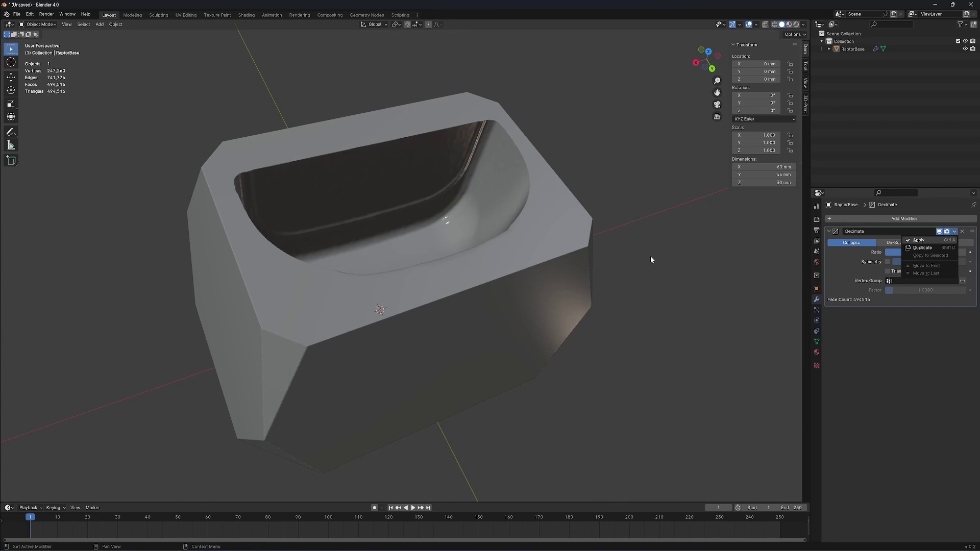
{"action": "key", "text": "ctrl+a"}
{"action": "middle_click_drag", "start_coordinate": [626, 244], "coordinate": [598, 230]}
{"action": "scroll", "coordinate": [685, 234], "scroll_direction": "down", "scroll_amount": 4}
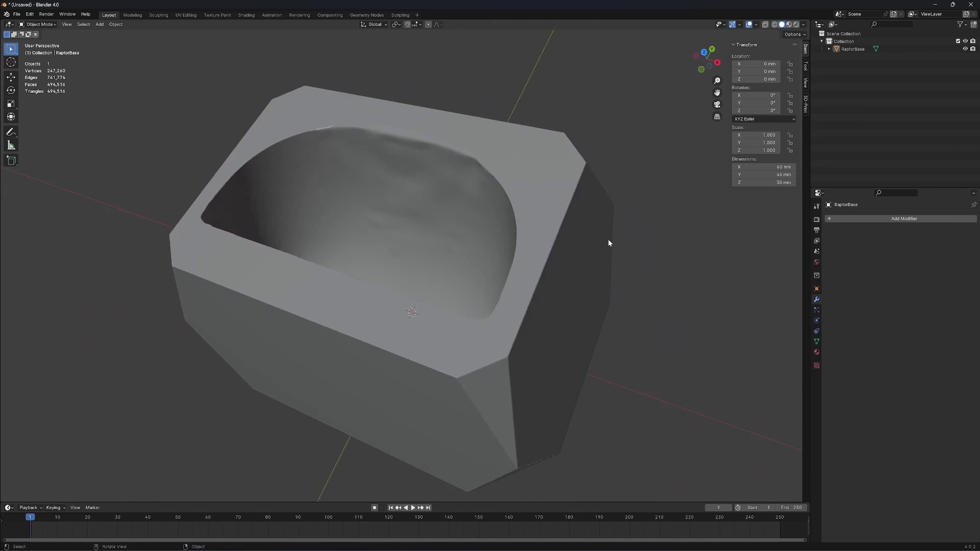
{"action": "scroll", "coordinate": [620, 250], "scroll_direction": "down", "scroll_amount": 2}
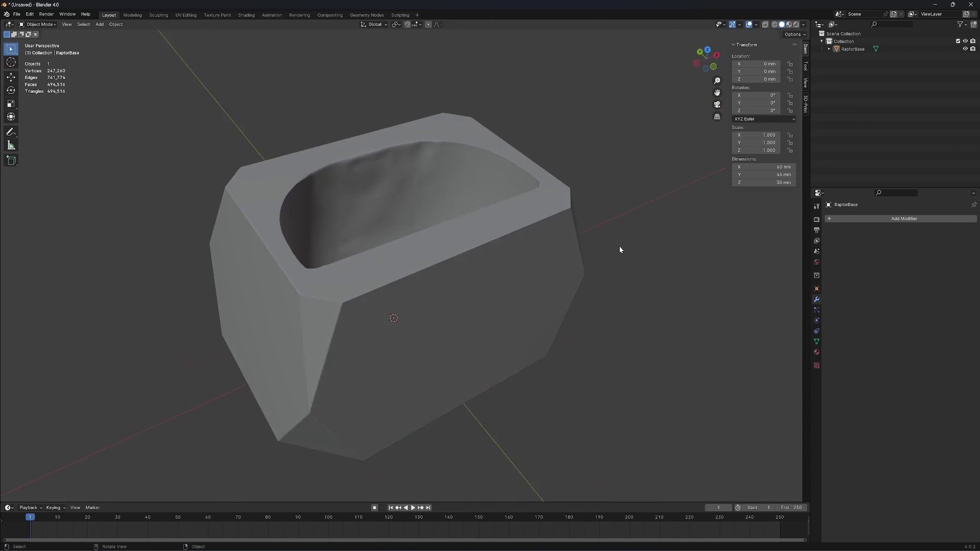